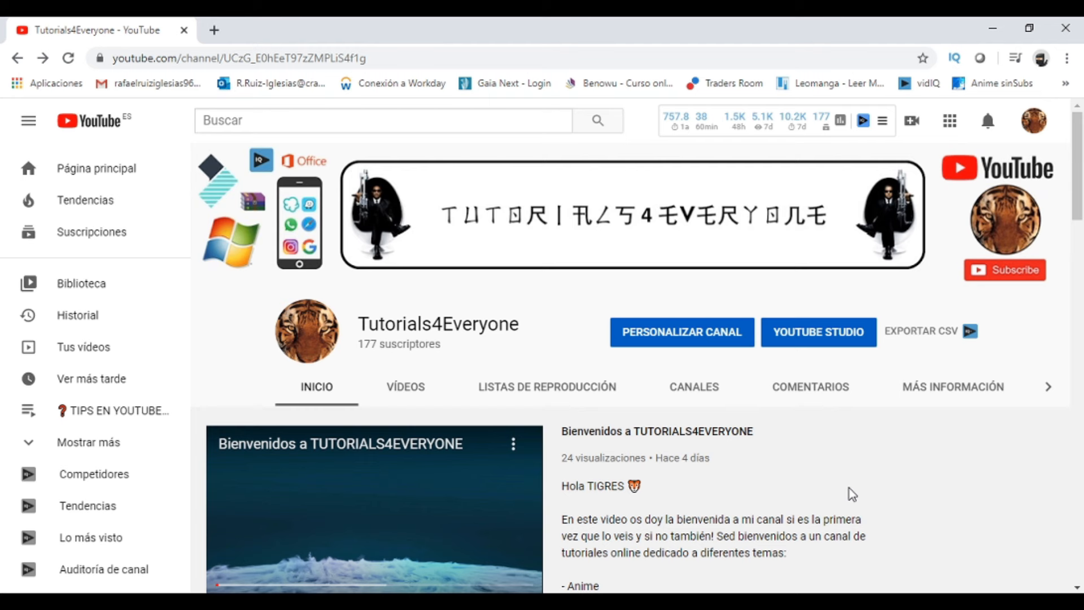
Open quizizz.com/admin in a new browser tab
click(214, 29)
text(https://quizizz.com/admin)
key(Return)
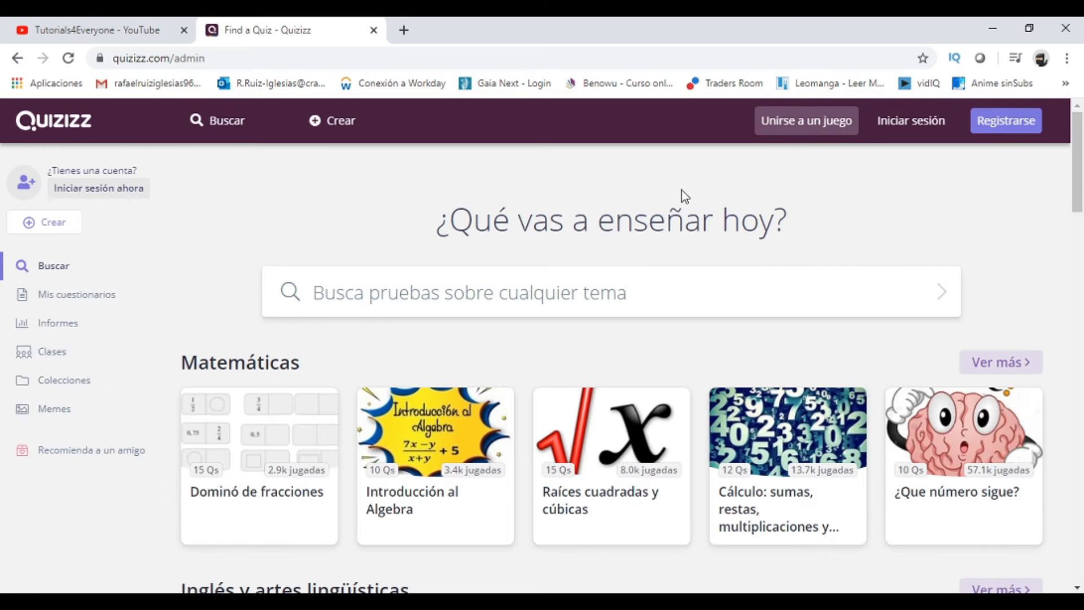
Register with a Google account, accepting the terms and product updates, and choose the role "como profesor"
click(1027, 130)
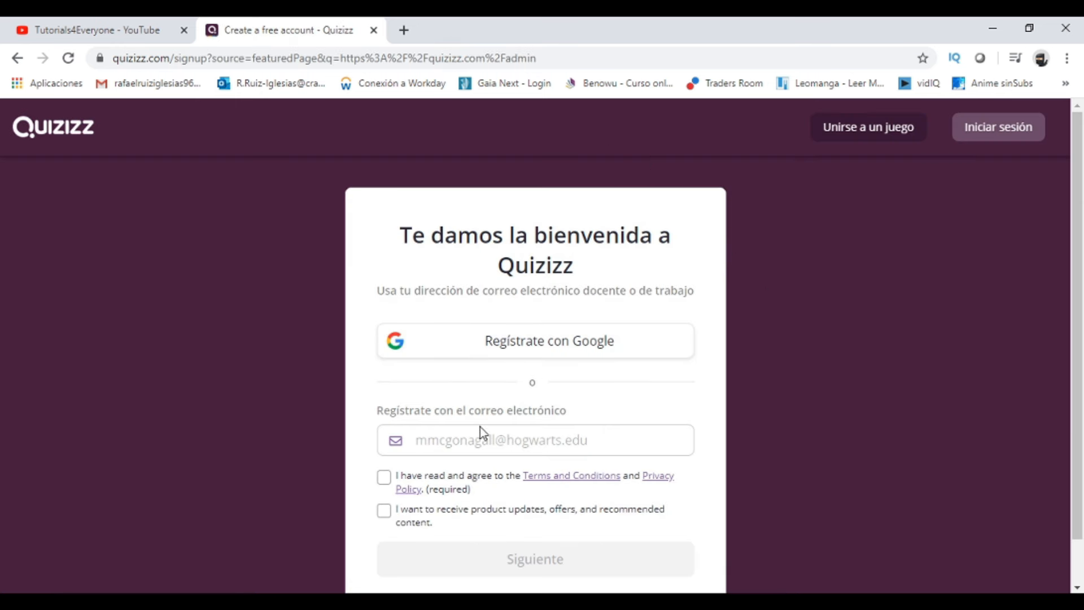
click(385, 514)
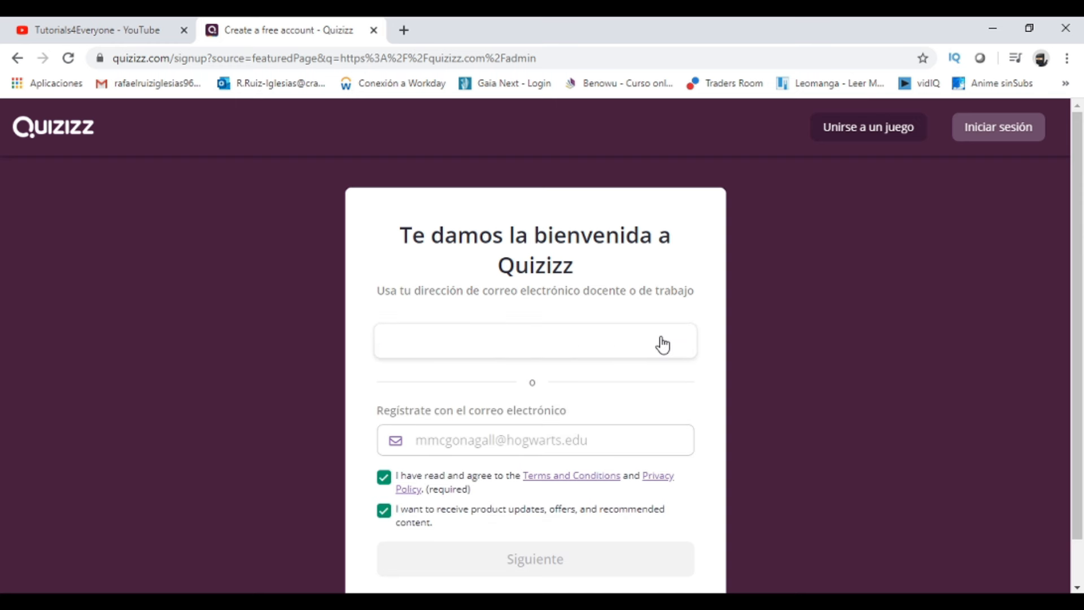
click(537, 341)
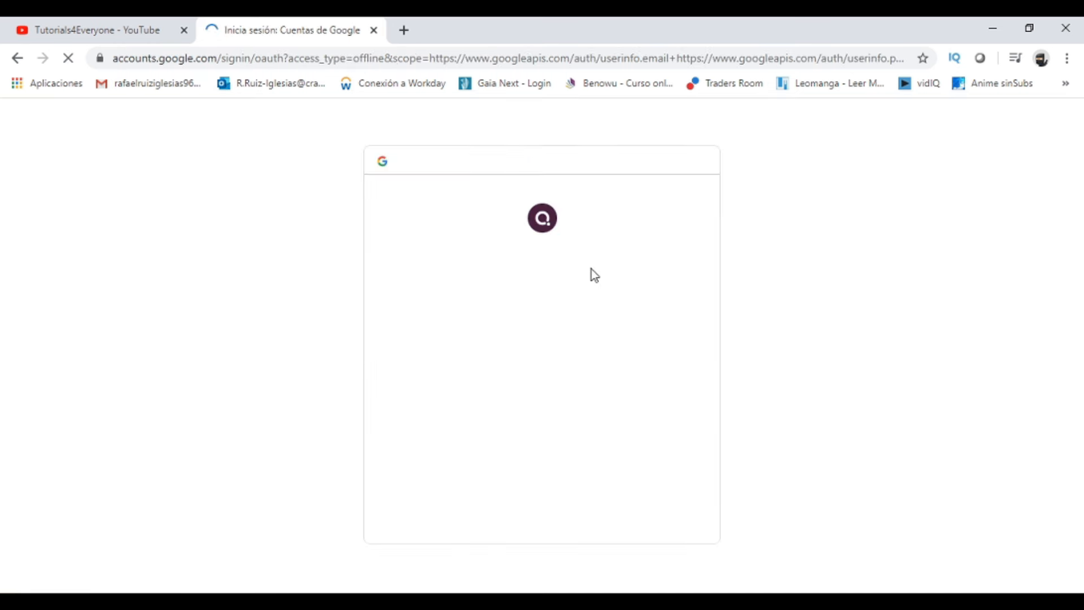
click(591, 311)
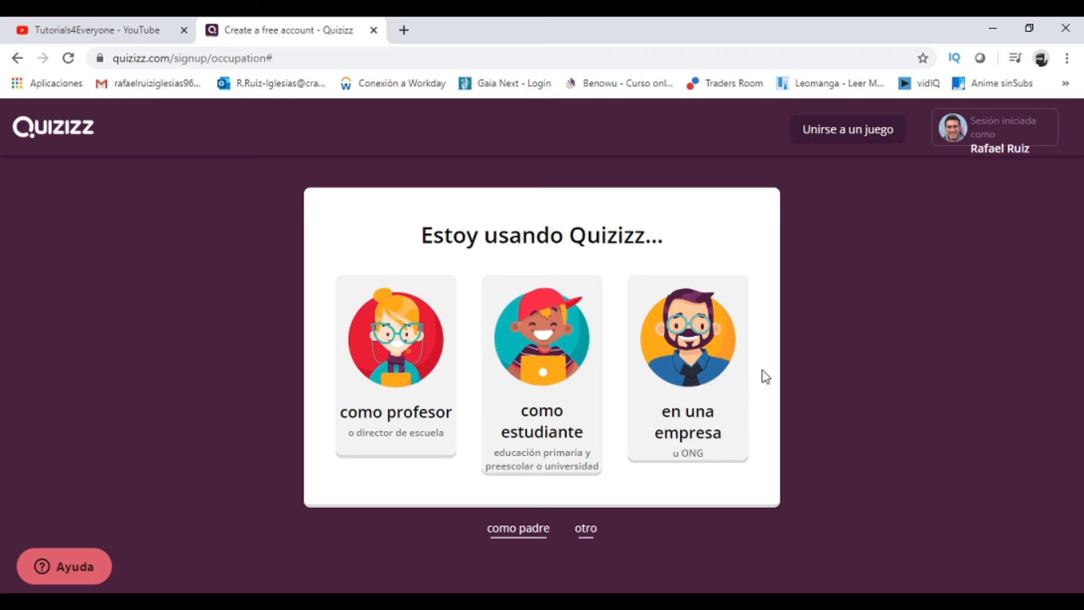
click(416, 425)
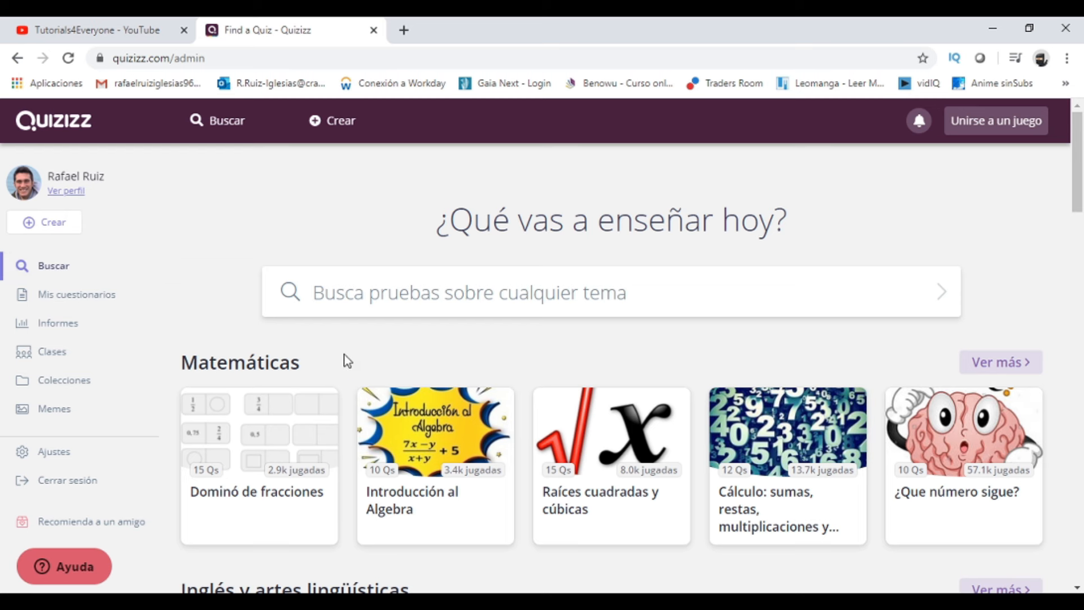
Look through the featured quizzes by subject and search the quiz library for "fracciones"
scroll(339, 364, down, 5)
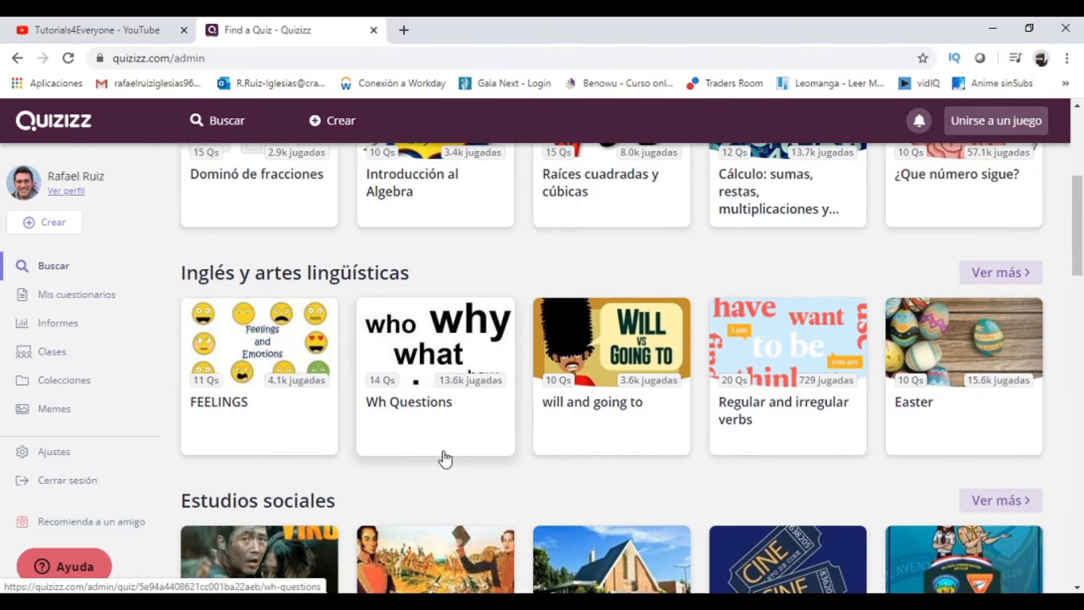
scroll(449, 460, down, 3)
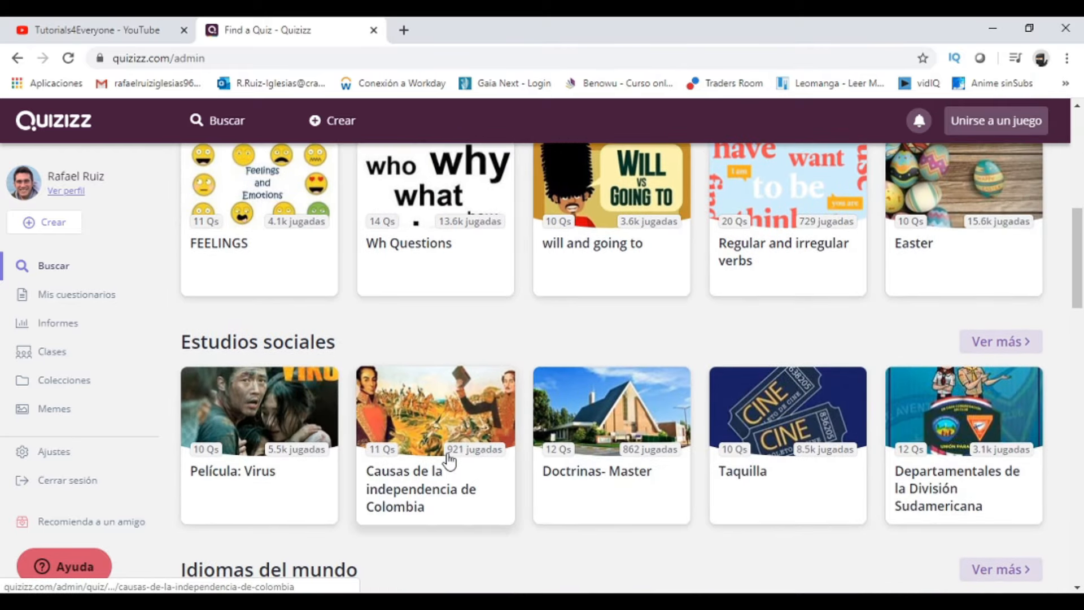
scroll(448, 460, up, 8)
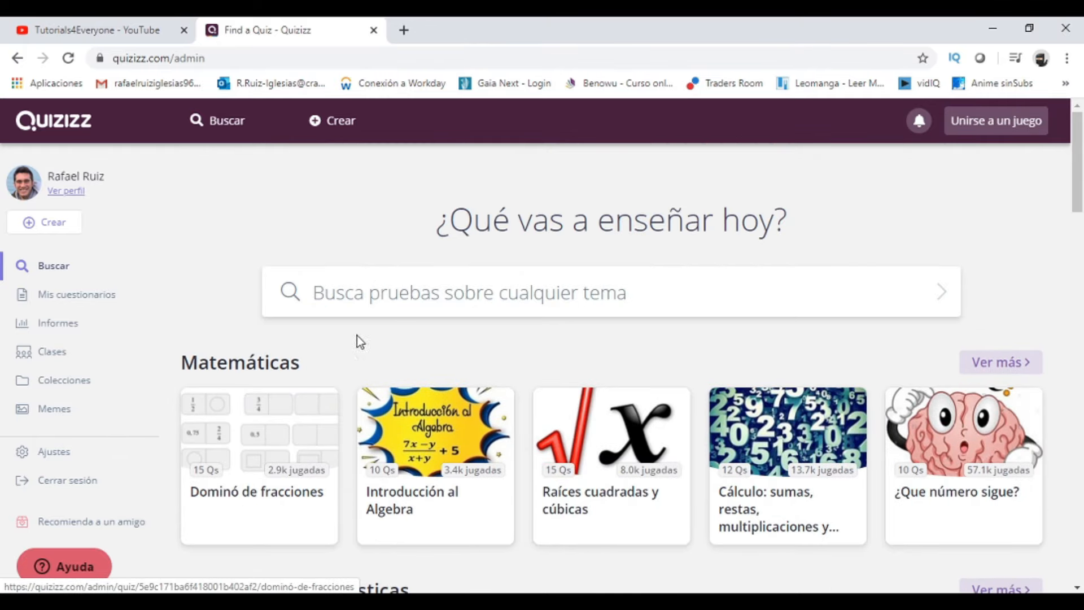
click(385, 298)
text(fracciones)
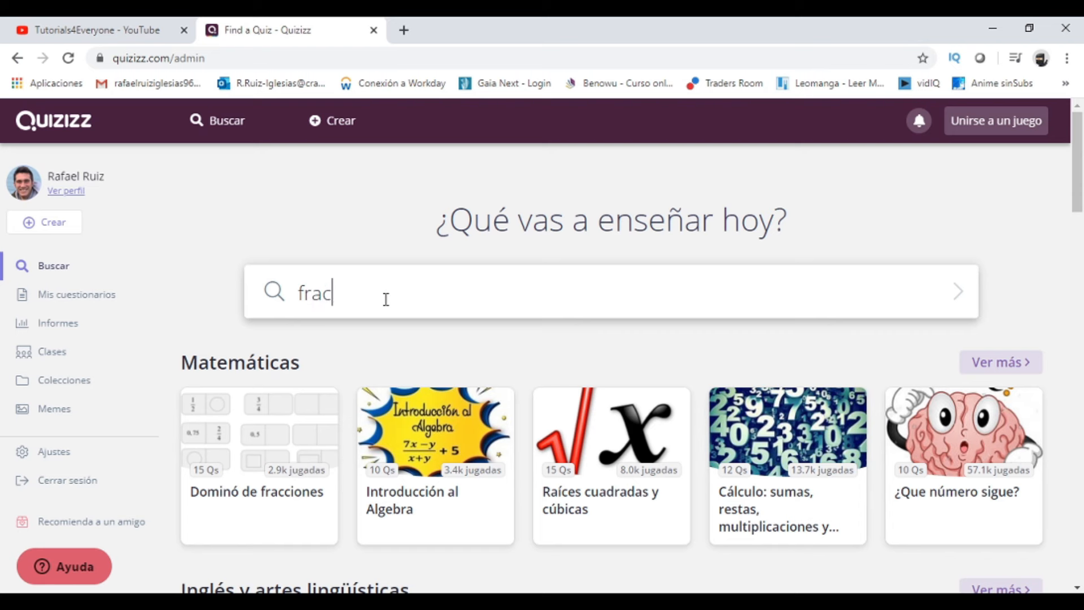
key(Return)
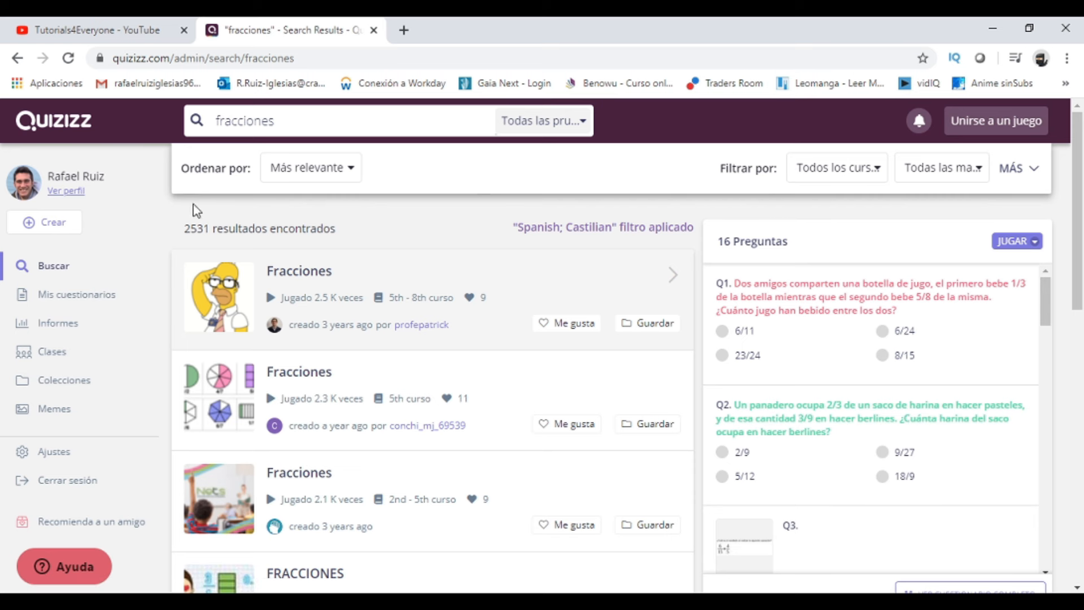
Review the Mis cuestionarios, Informes, Clases and Colecciones sections one after another
click(48, 308)
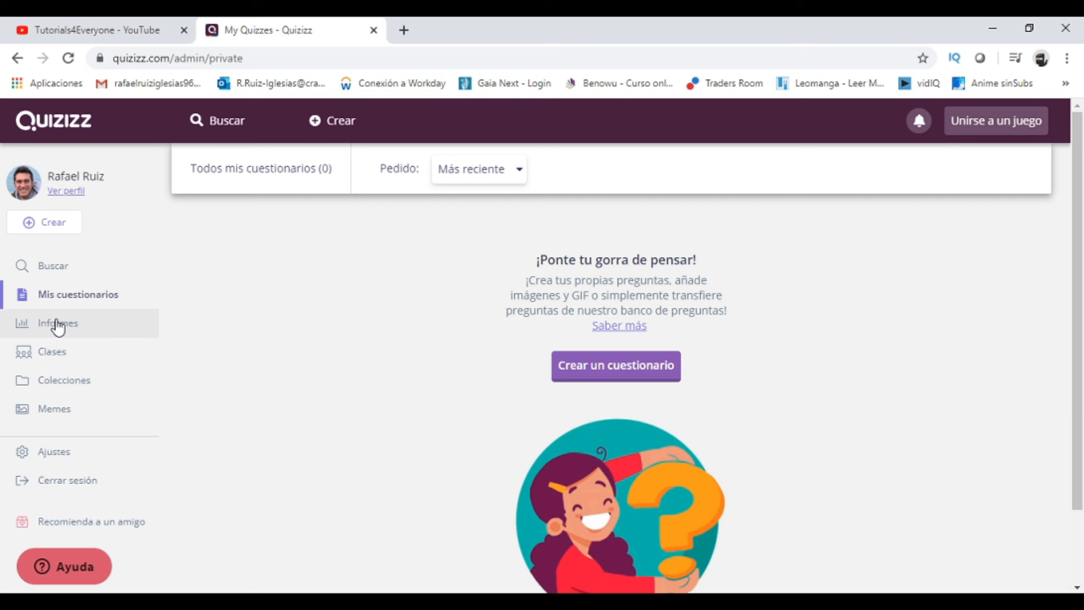
click(56, 324)
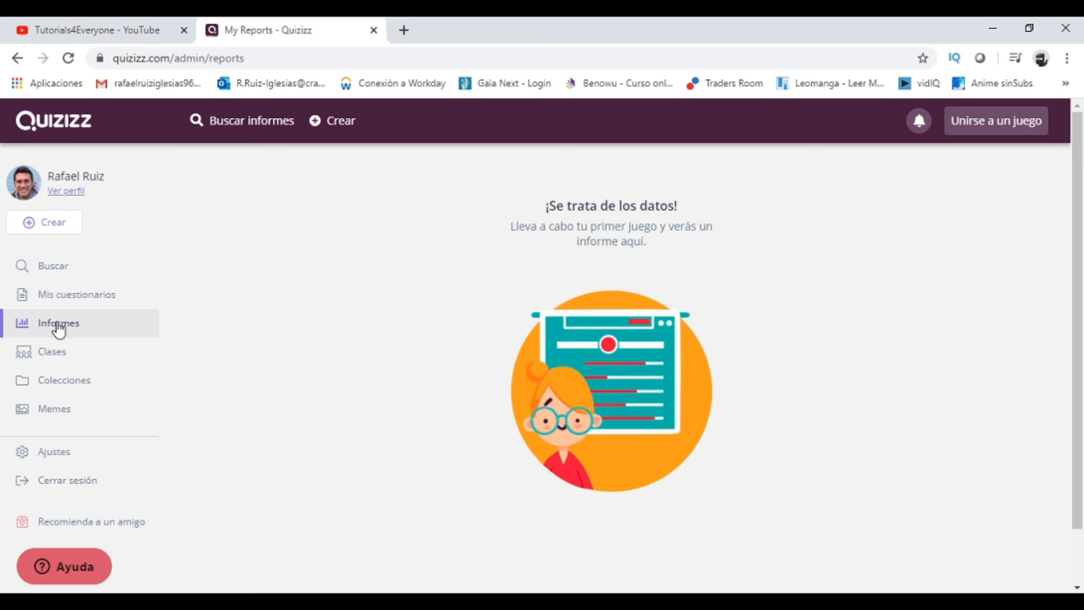
click(94, 349)
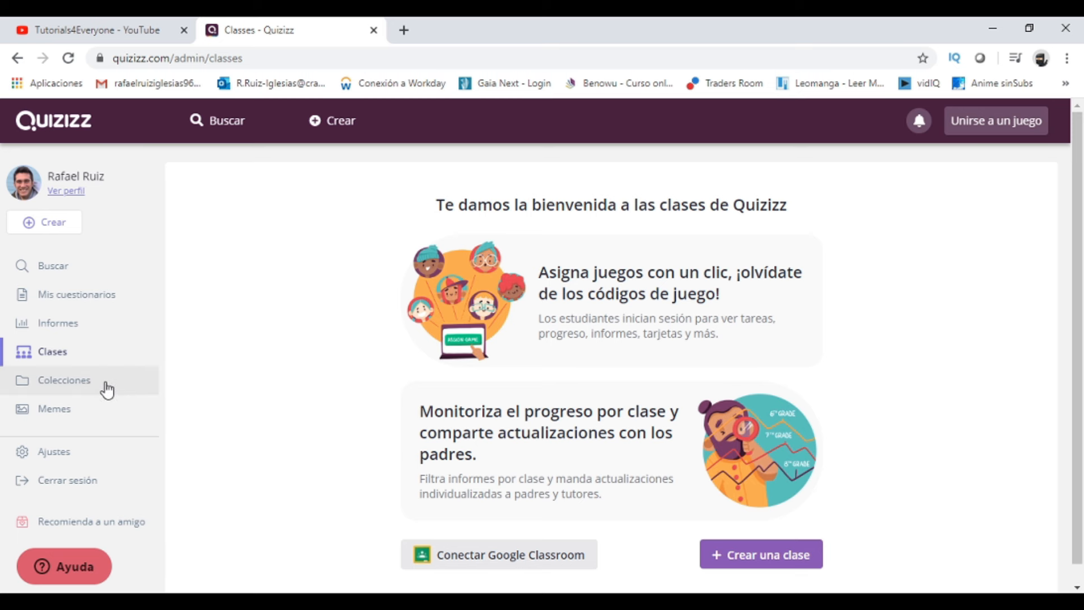
click(107, 387)
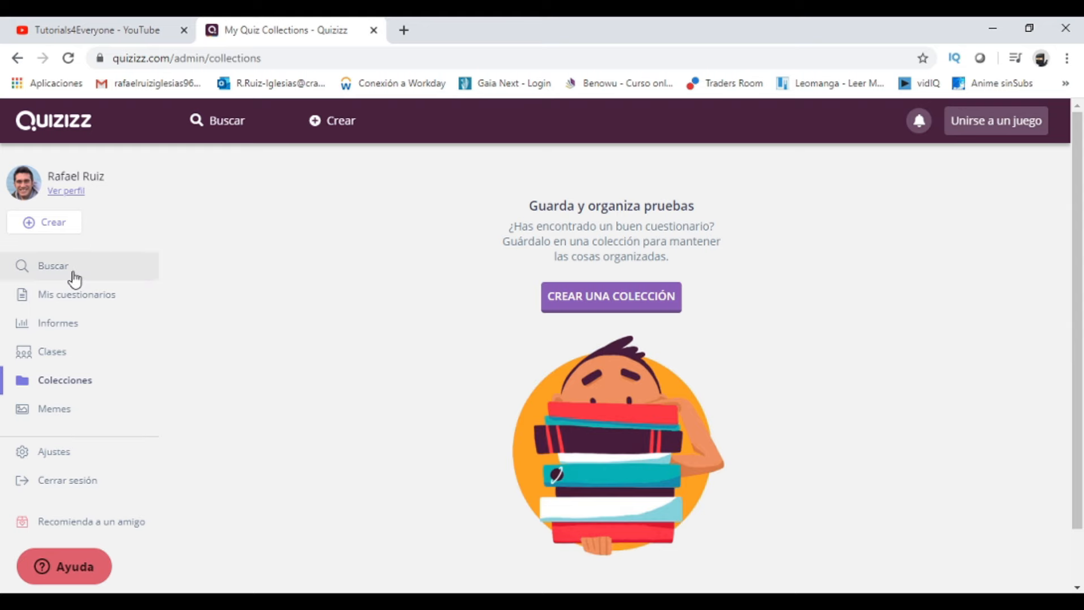
Return to the quiz search page and search for quizzes on "fracciones"
click(74, 278)
click(402, 295)
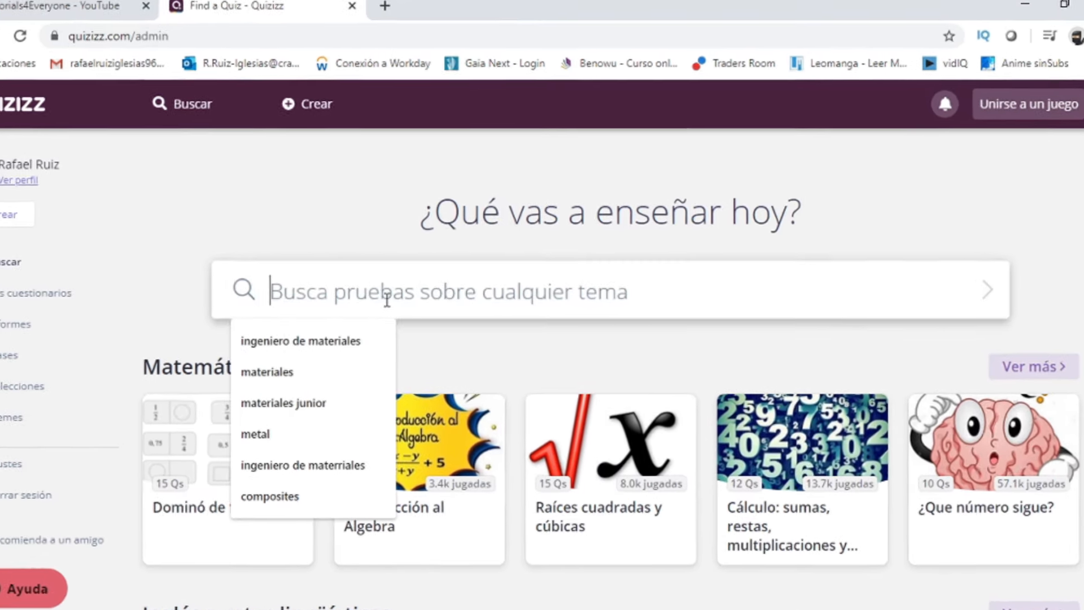
text(fracciones)
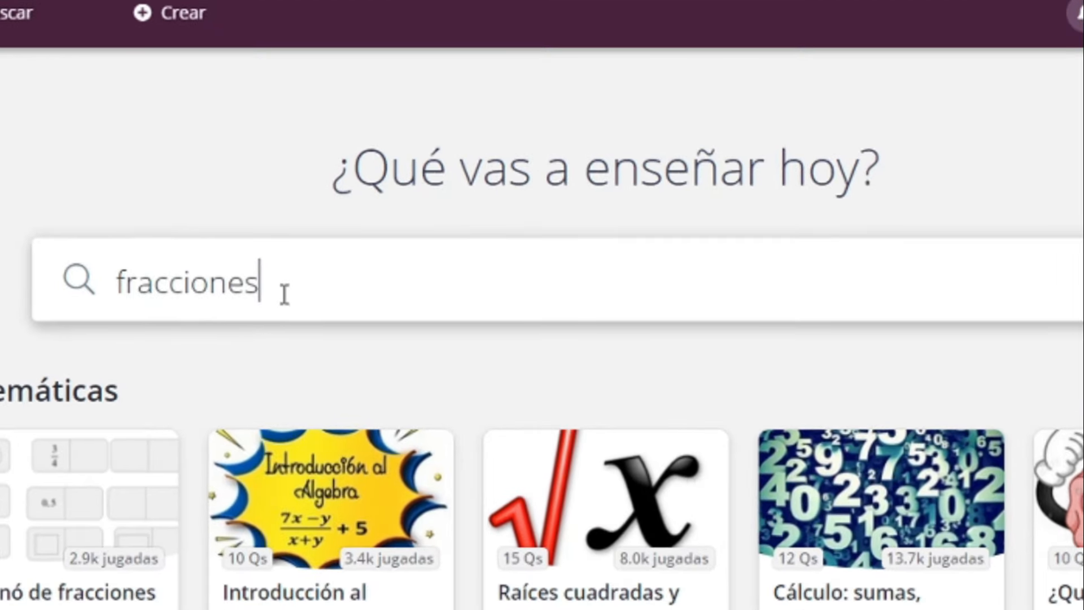
key(Return)
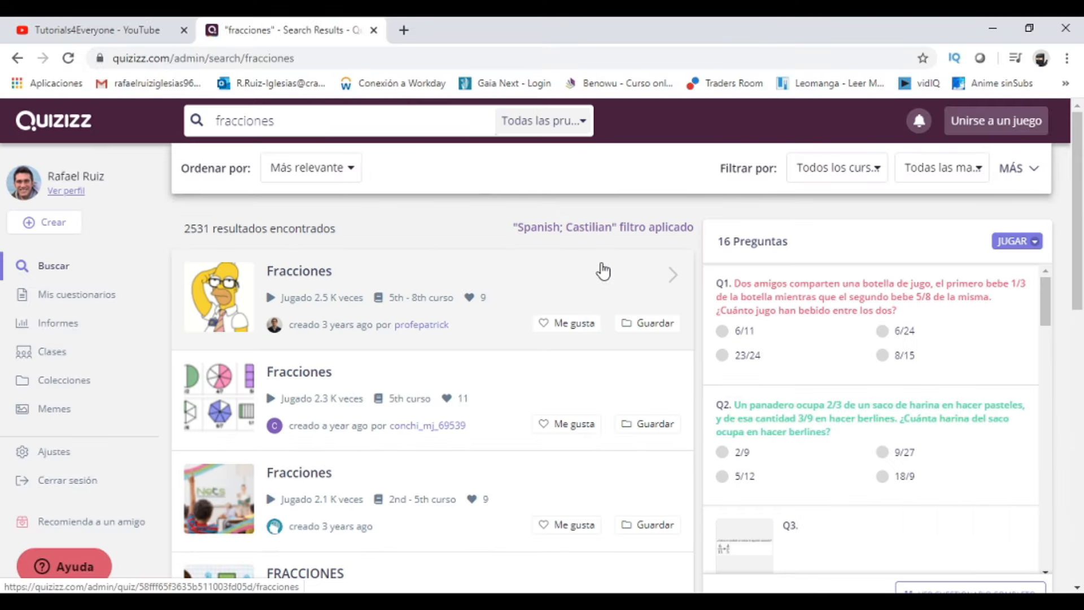
Save the first Fracciones quiz to a new collection named "Matematicas - fracciones"
click(628, 329)
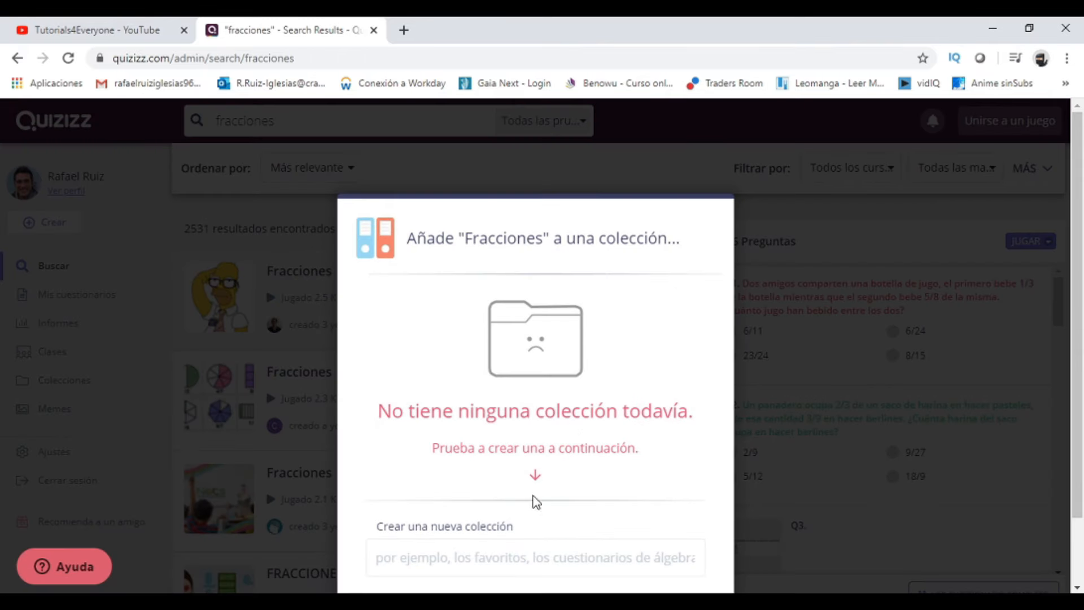
click(461, 558)
text(Ma)
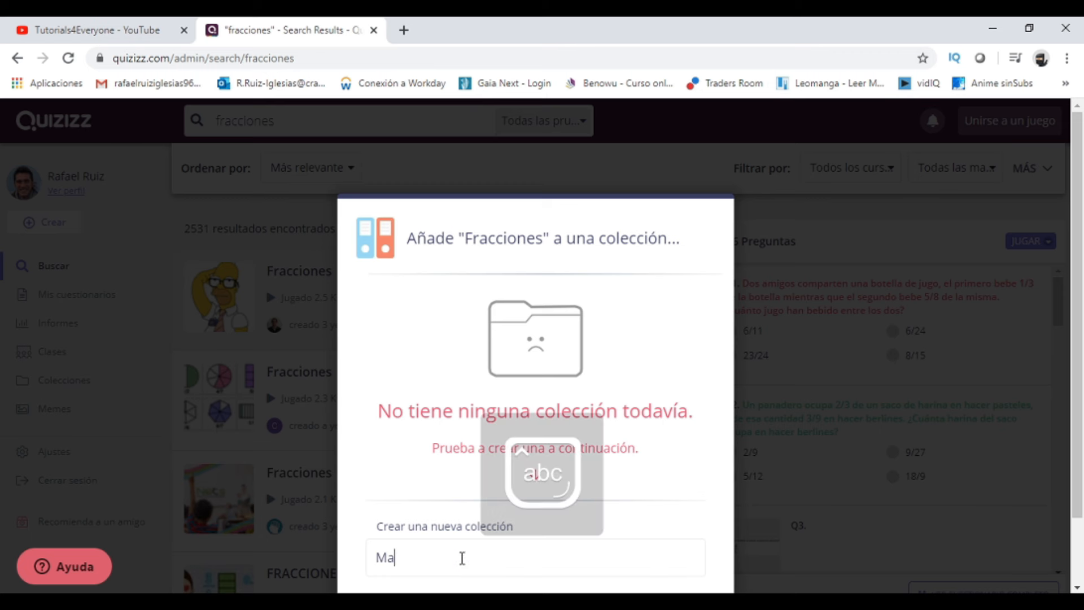
text(tematicas -Fracciones)
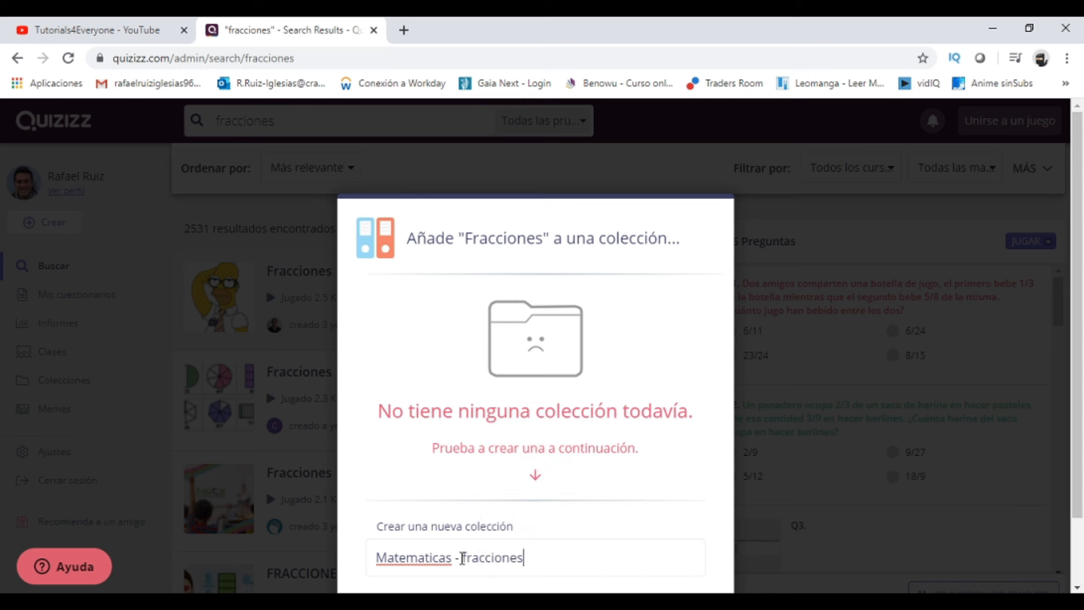
click(462, 558)
key(Delete)
text(fracciones)
scroll(588, 485, down, 2)
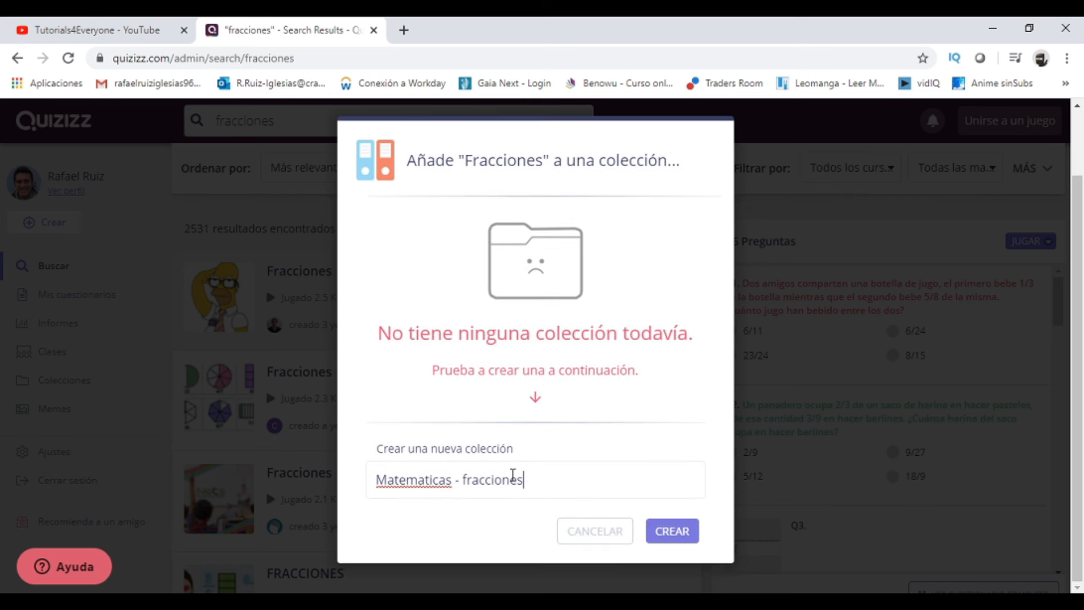
click(678, 536)
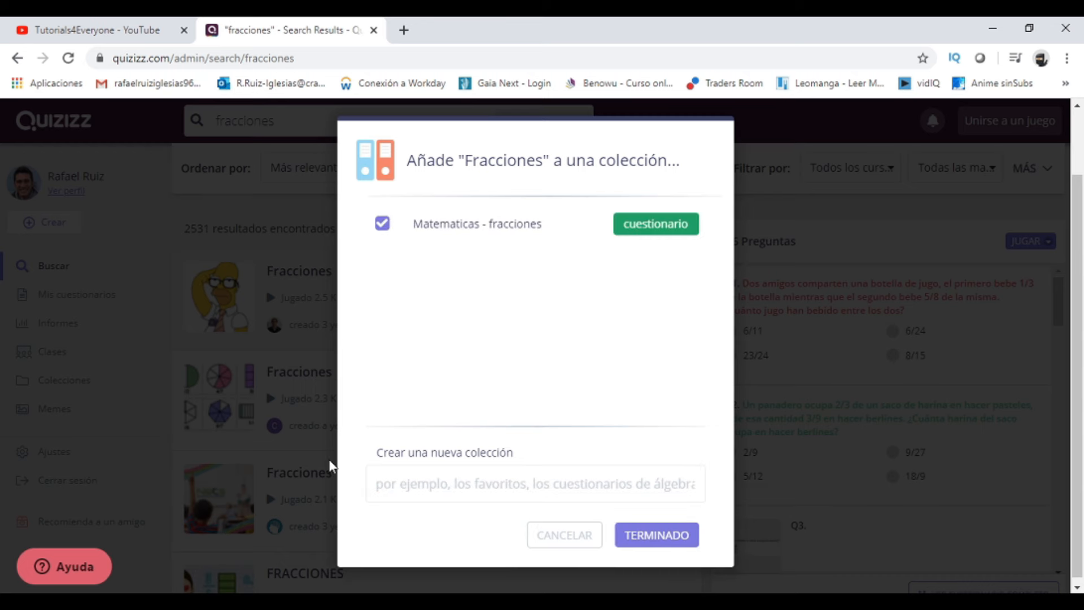
click(662, 536)
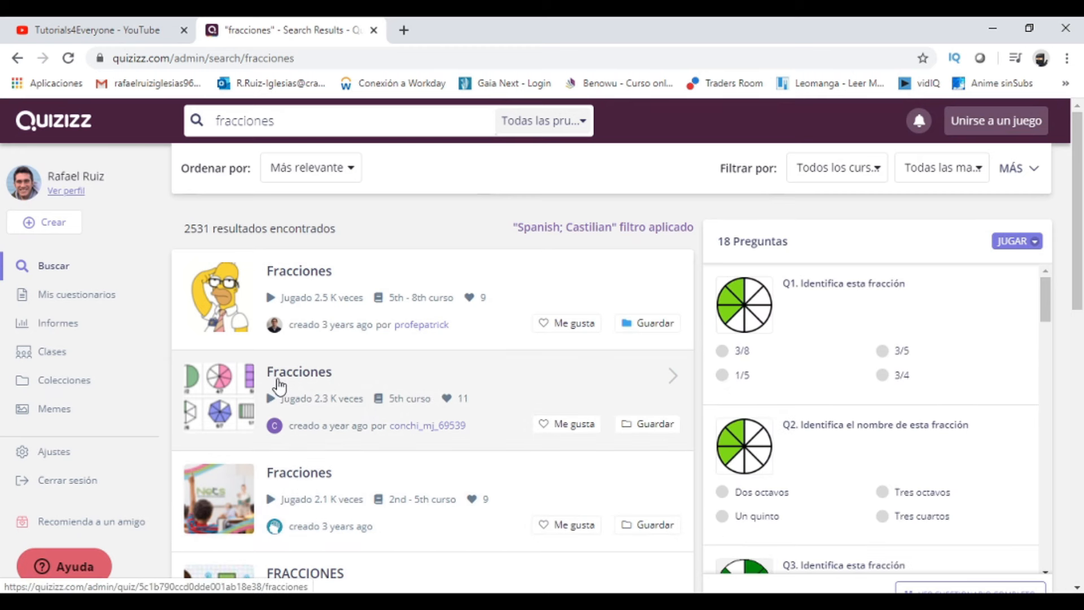
Add the second Fracciones quiz in the results to the "Matematicas - fracciones" collection
click(645, 423)
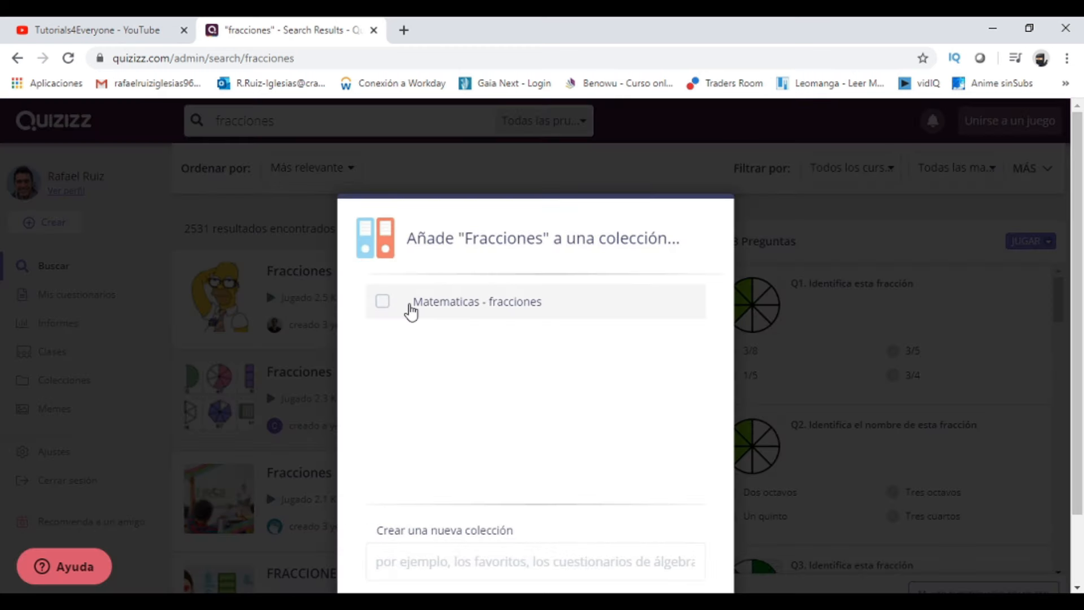
click(410, 310)
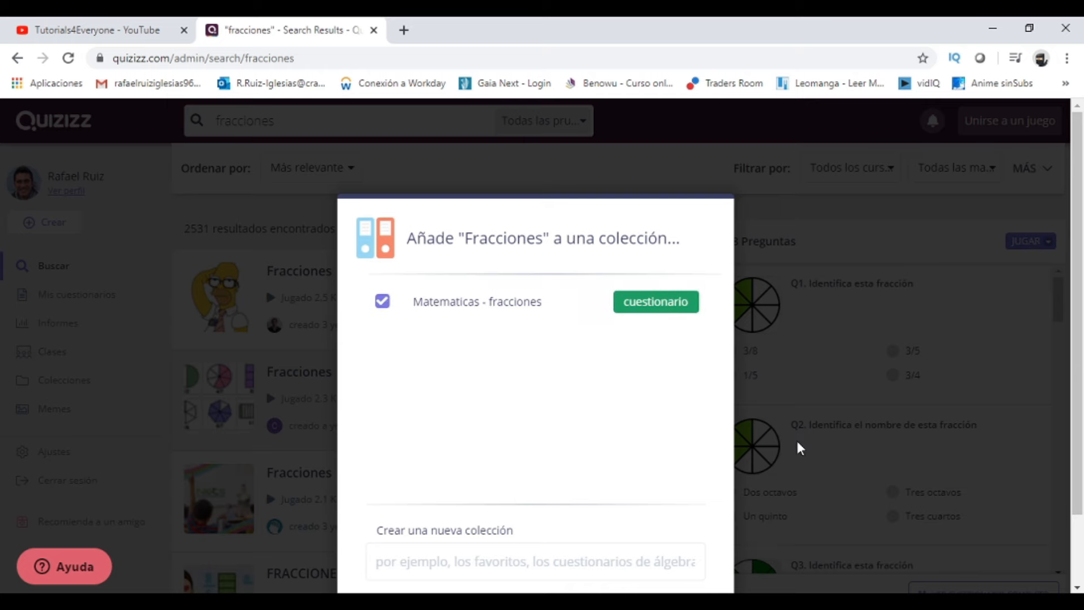
click(675, 531)
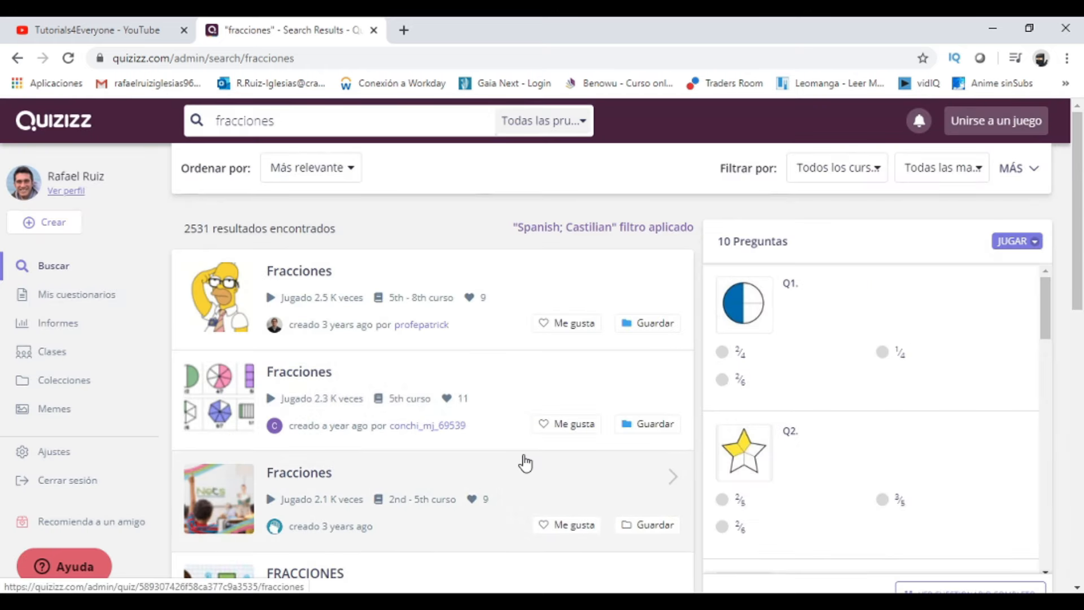
Check the saved collection under Colecciones and view the Memes section
click(67, 387)
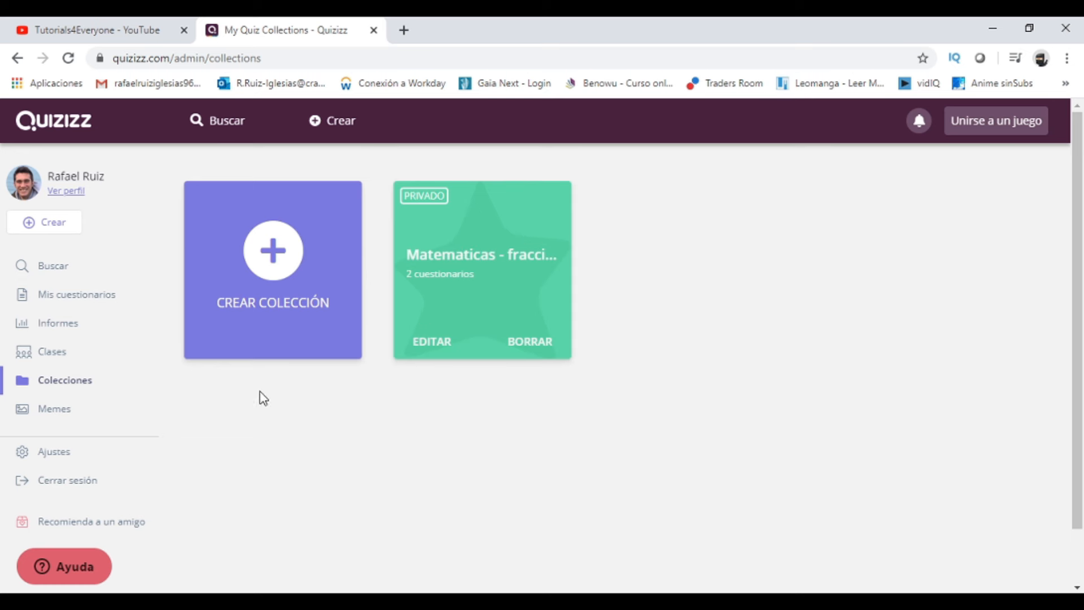
click(79, 410)
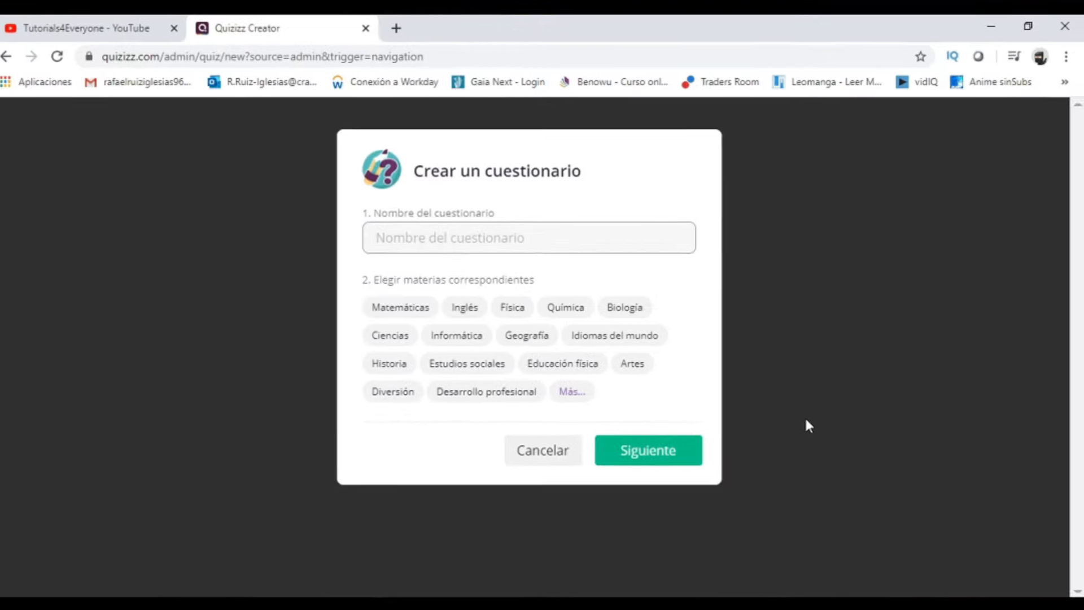
Name the new quiz "fracciones tutorials4everyone" and choose Matemáticas as its subject
text(fracciones tutorials4eveer)
key(BackSpace)
key(BackSpace)
key(BackSpace)
text(eryone)
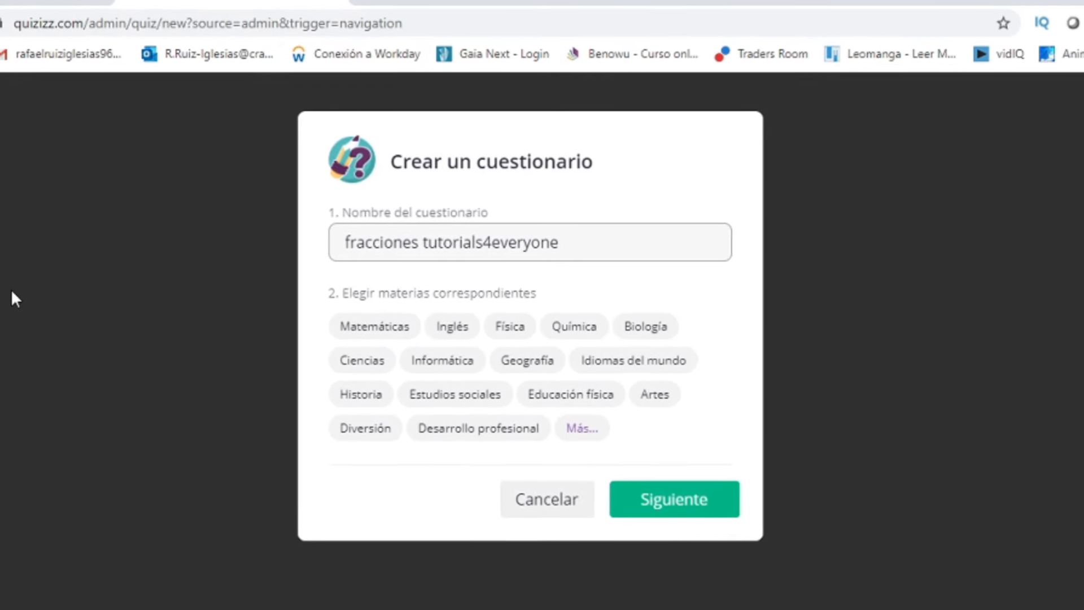
click(359, 324)
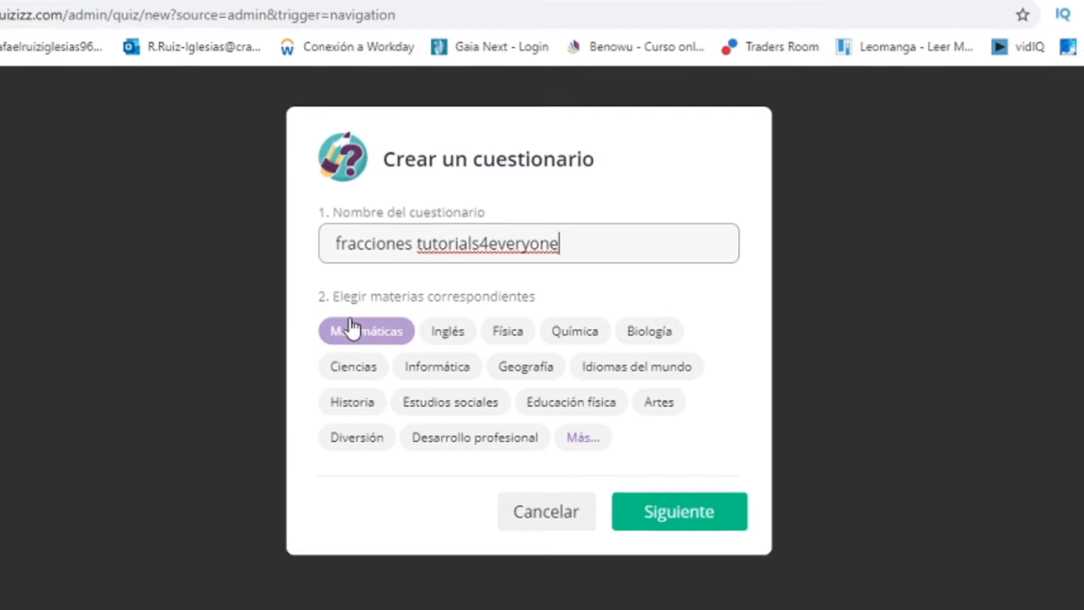
click(356, 330)
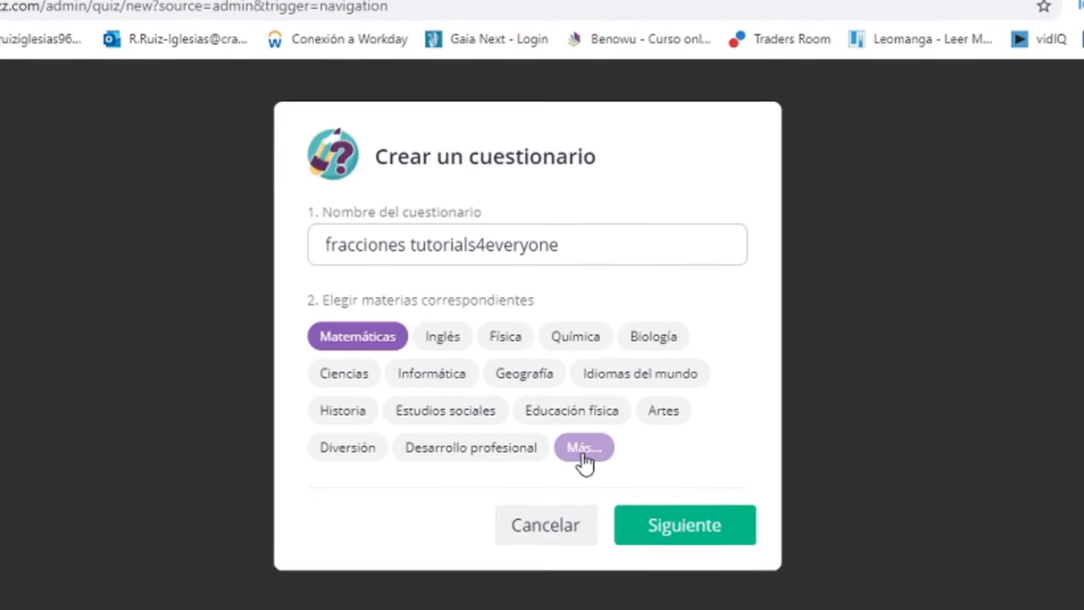
Expand the subject list, try Estudios religiosos, Habilidades para la vida and Educación, and restore Matemáticas as the only subject
click(584, 451)
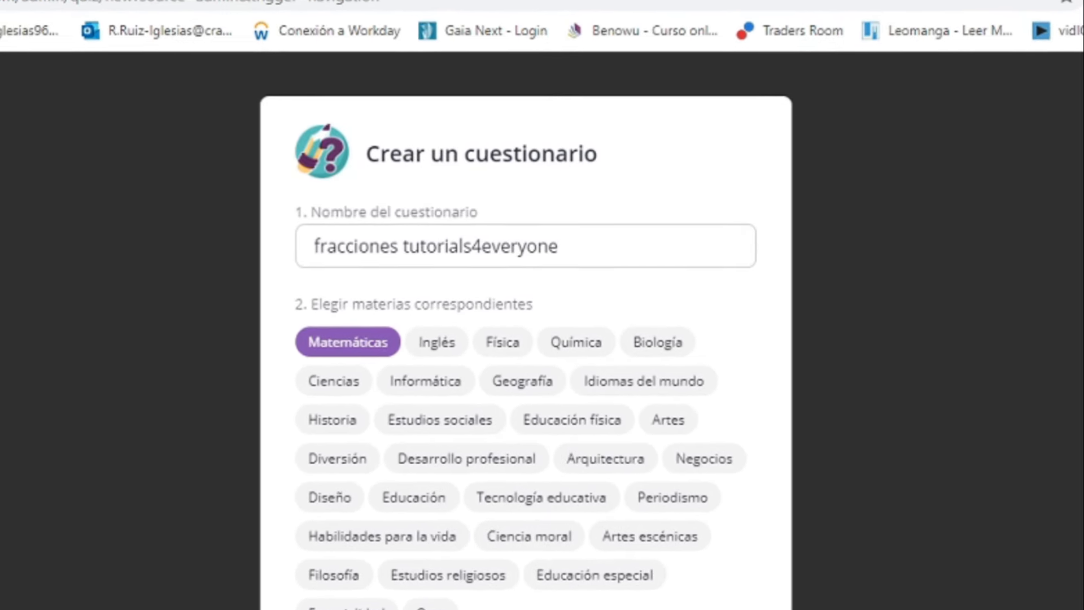
click(395, 575)
click(389, 539)
click(409, 498)
click(415, 595)
click(398, 559)
click(402, 515)
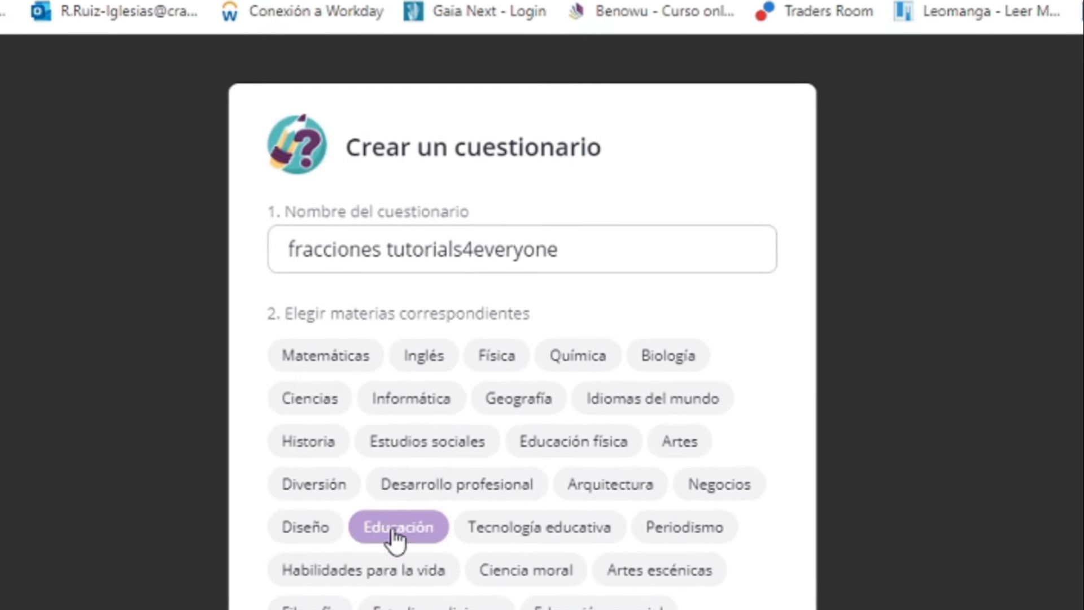
click(347, 364)
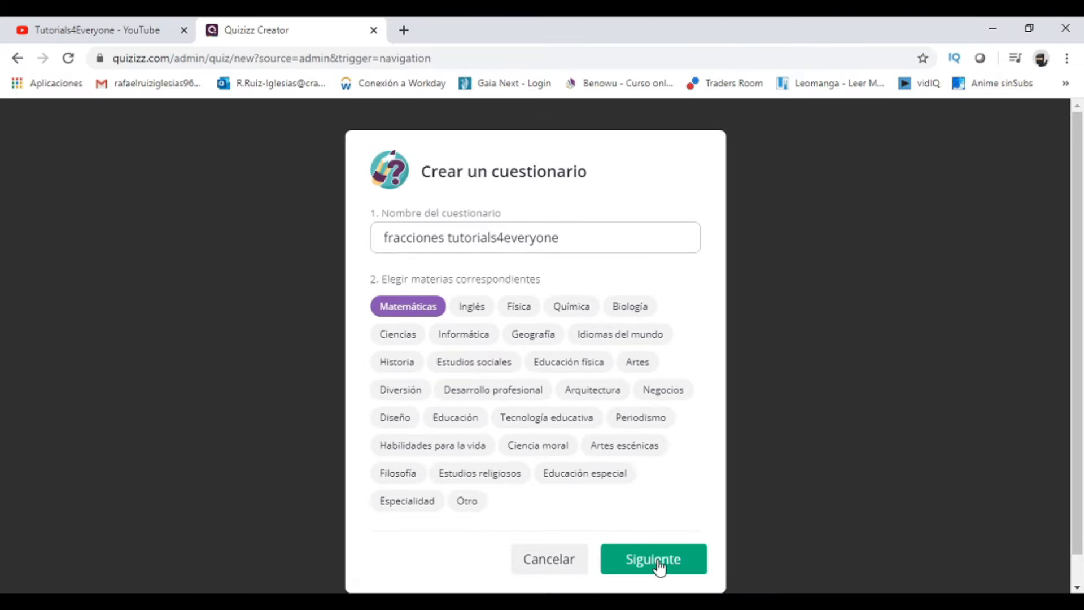
Create the quiz and teleport question 1 from the first public Fracciones quiz (16 Qs) into it
click(656, 561)
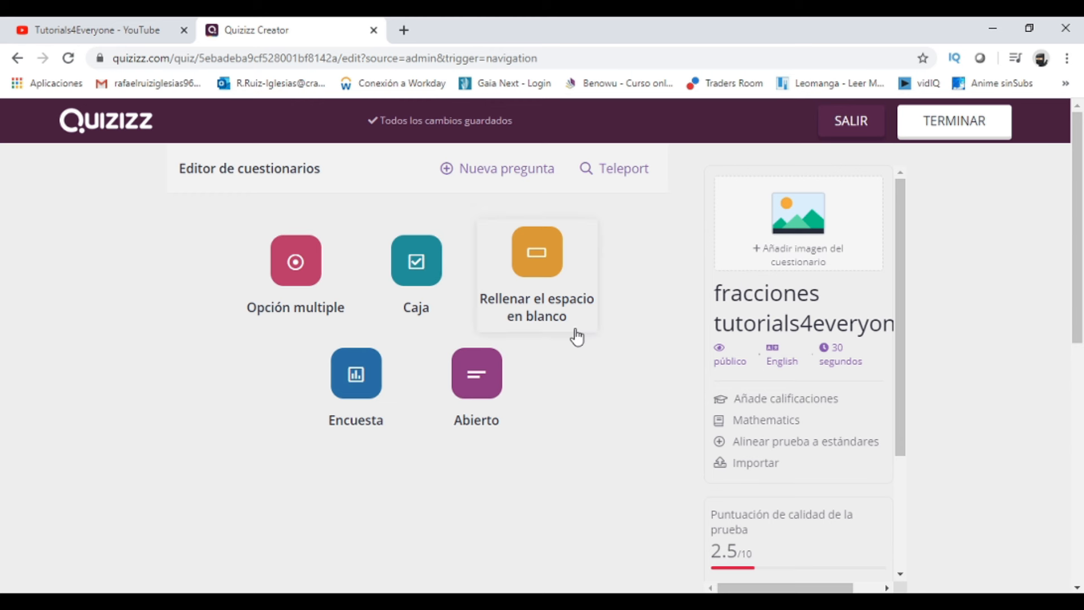
click(623, 184)
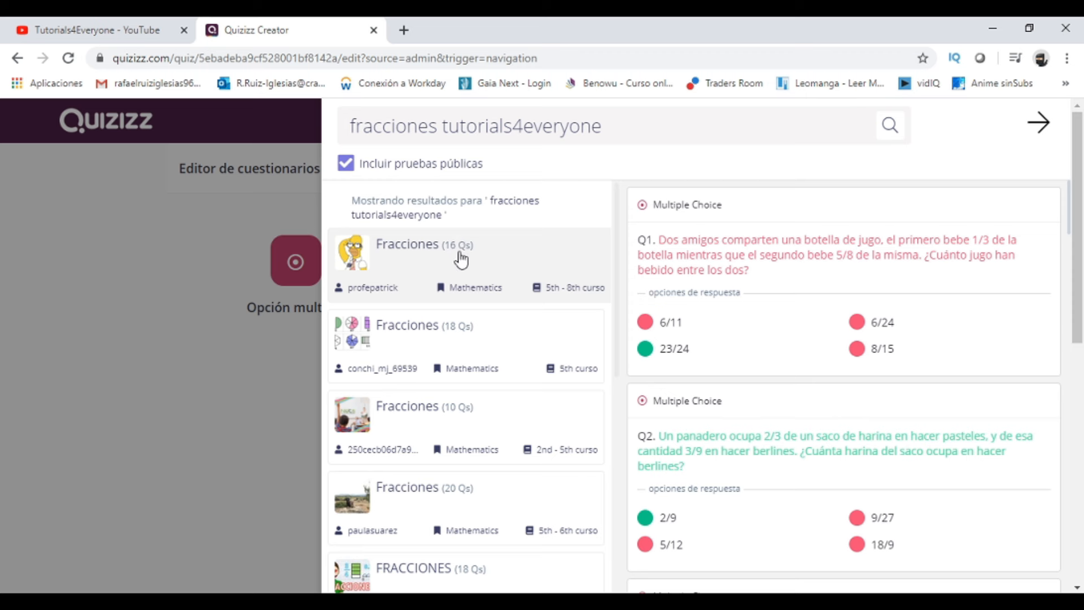
mouse_move(747, 290)
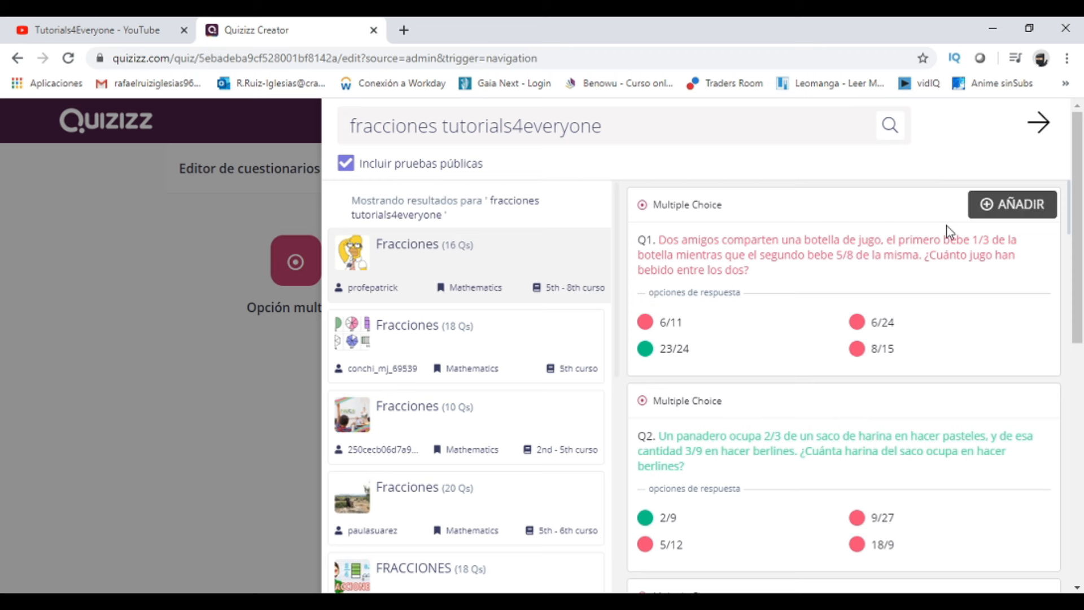
click(987, 218)
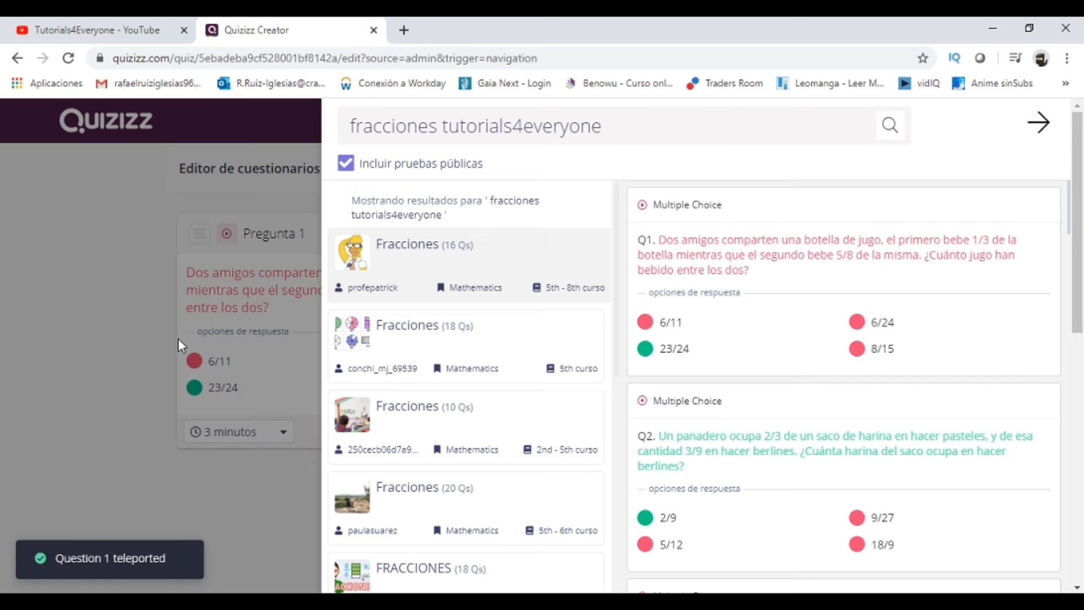
click(130, 337)
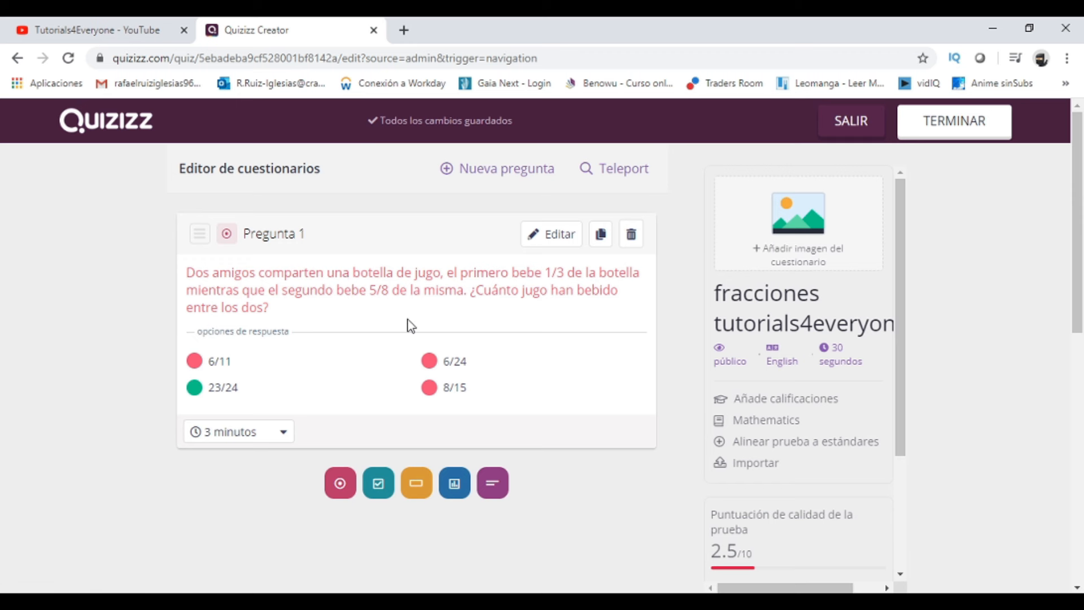
Try changing the fraction 5/8 to 6/8 in the question 1 text, restore 5/8 and save the question
click(542, 242)
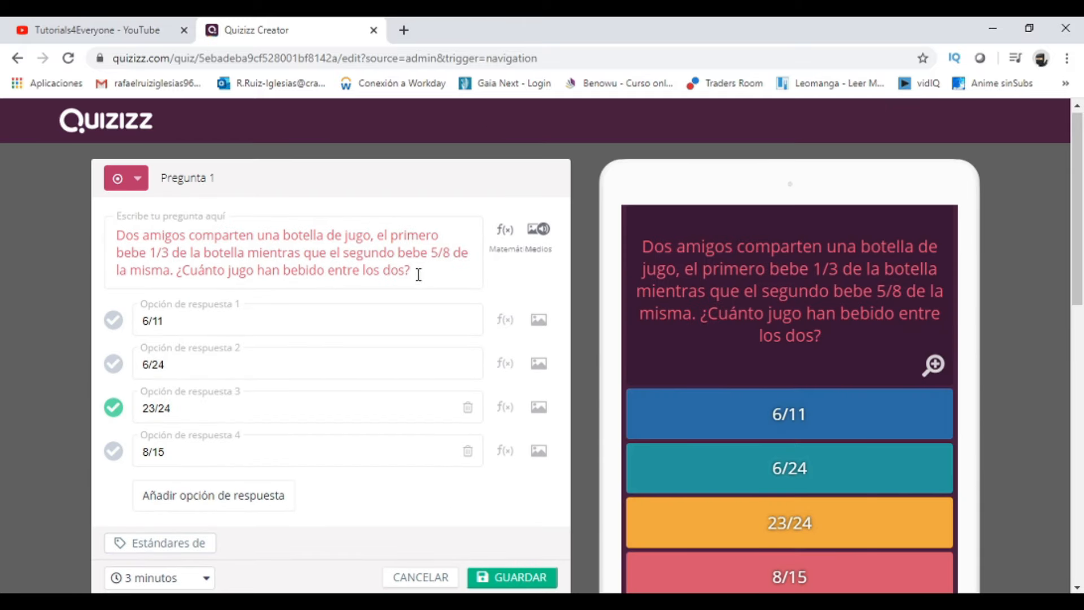
click(422, 273)
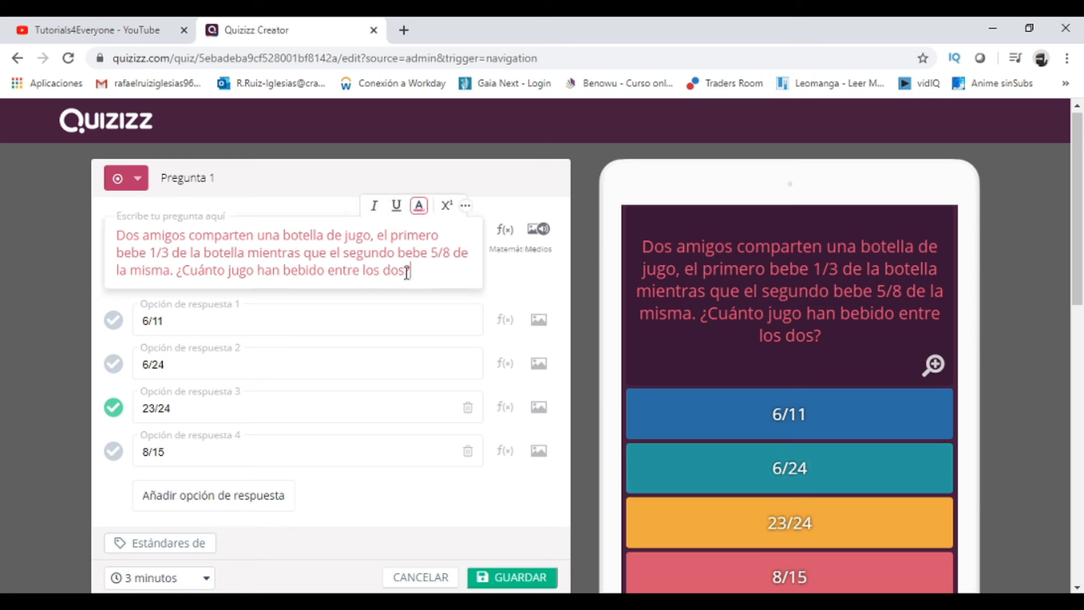
key(BackSpace)
text(6)
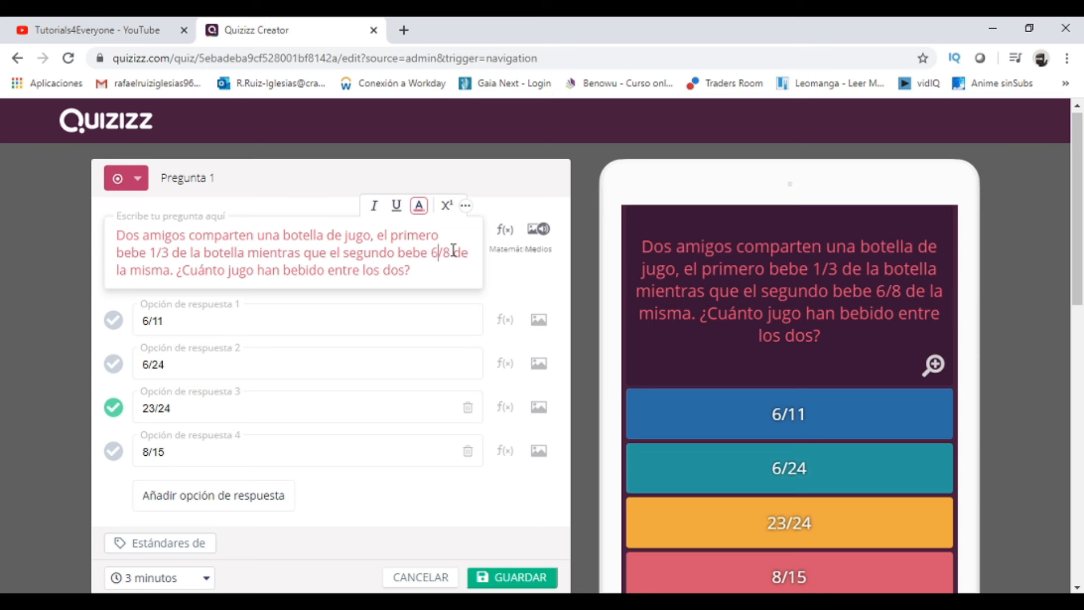
key(BackSpace)
text(5)
scroll(458, 361, down, 2)
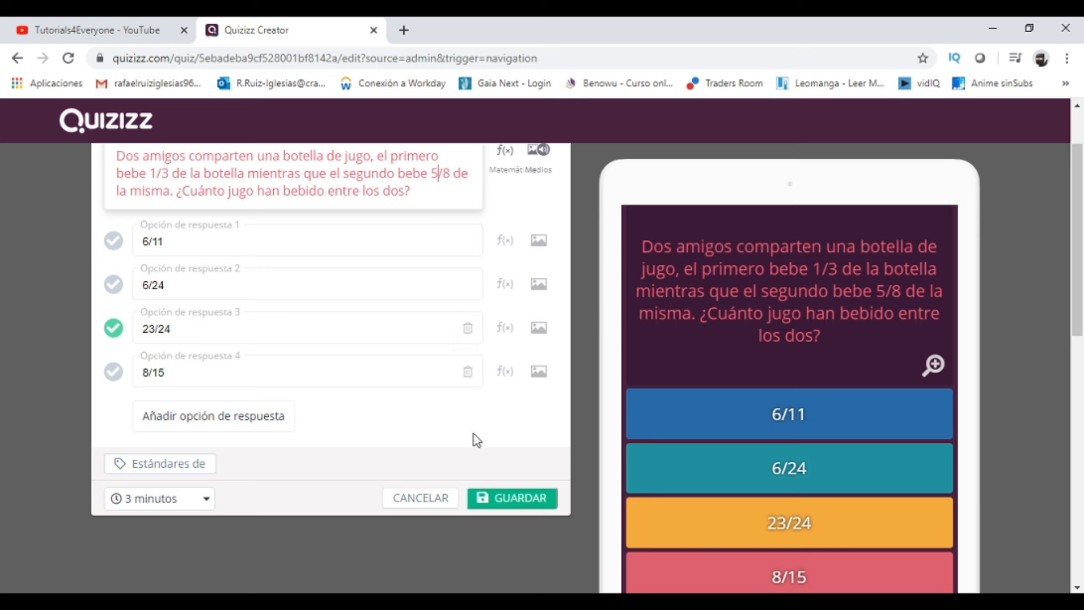
click(475, 499)
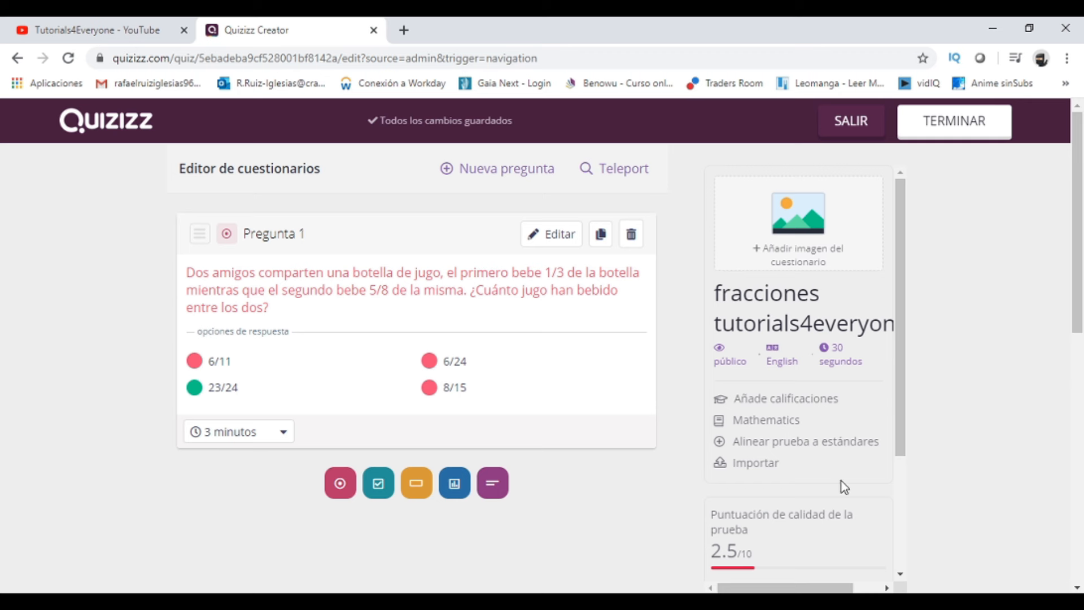
Review the quiz quality checklist, finish editing the quiz and set its language to Spanish; Castilian
scroll(844, 487, down, 3)
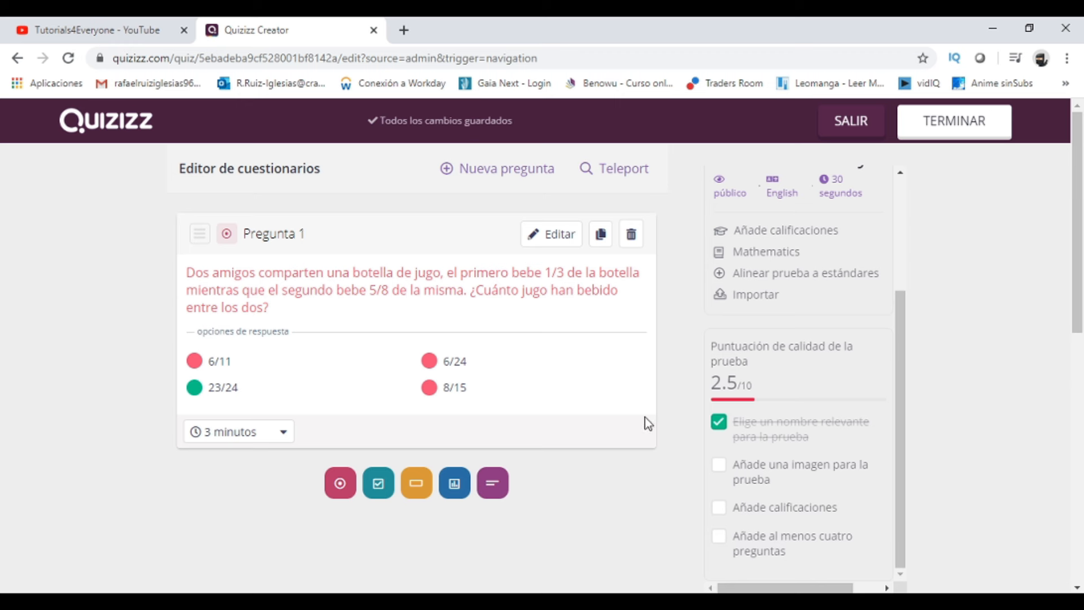
click(958, 137)
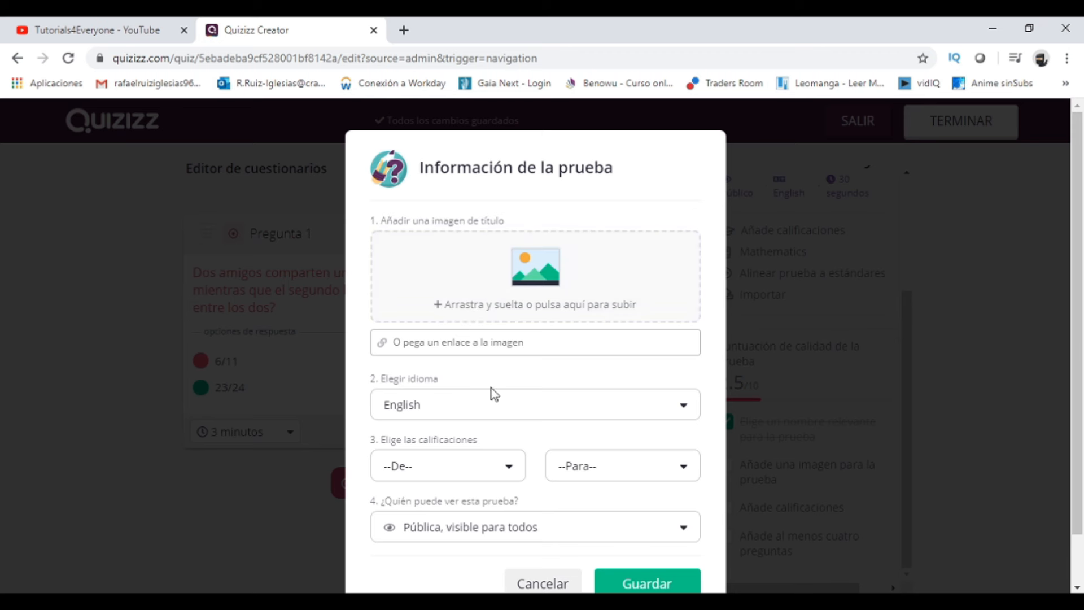
click(524, 418)
scroll(638, 467, down, 2)
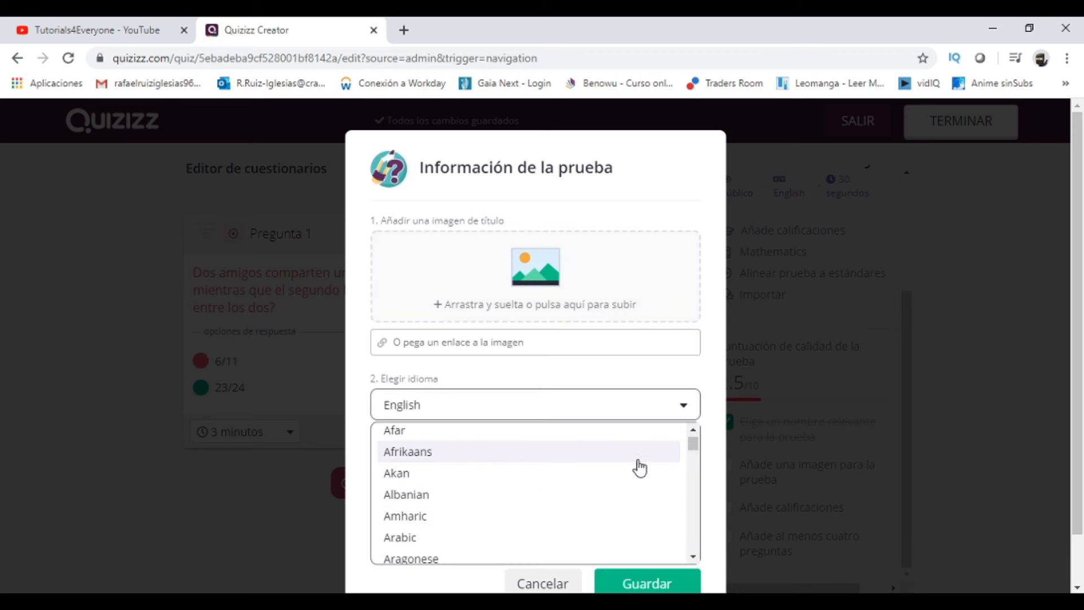
drag(697, 449, 704, 533)
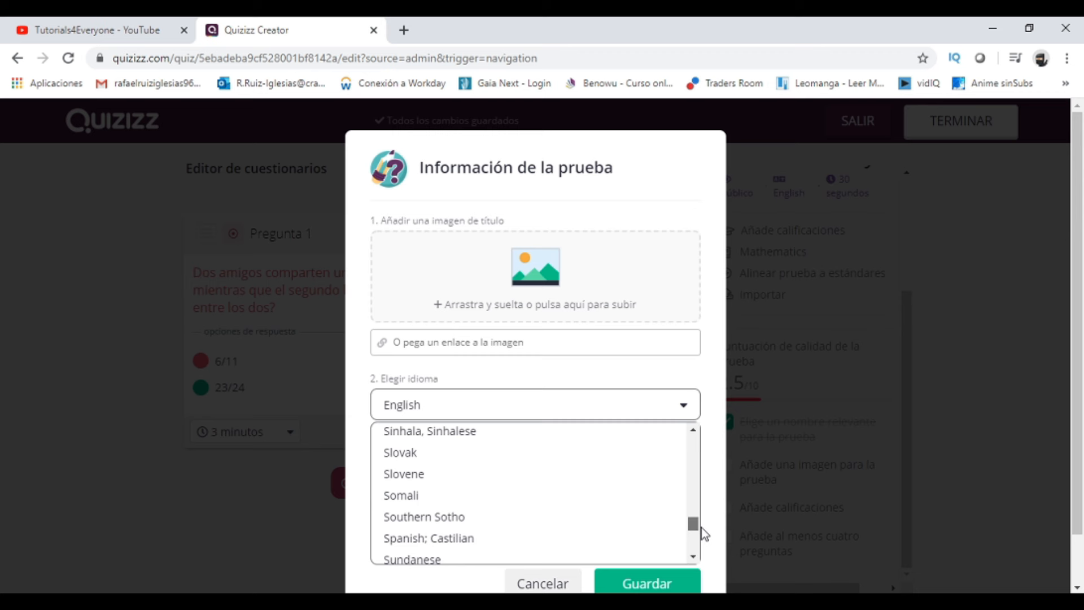
click(421, 541)
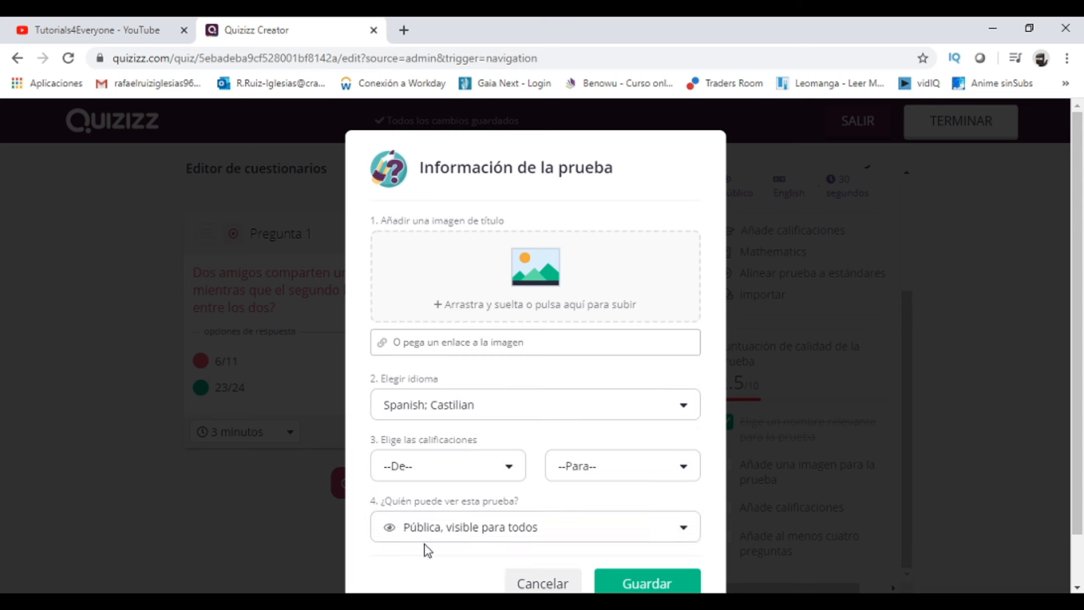
Set the quiz's grade range from 5th to 5th and save the quiz information with public visibility
click(491, 477)
scroll(487, 507, down, 2)
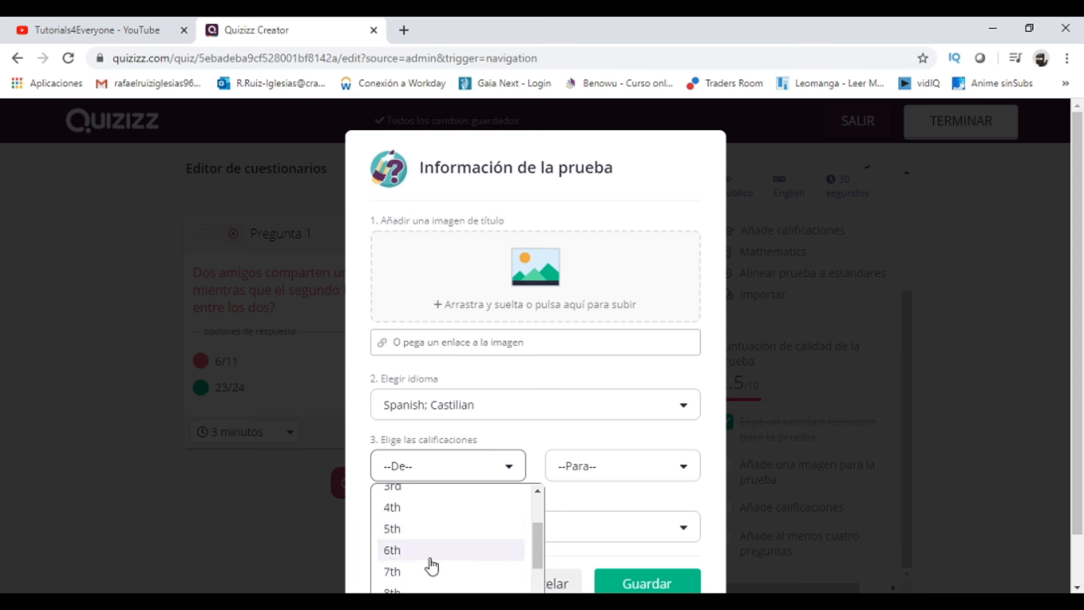
scroll(431, 563, down, 2)
scroll(437, 547, up, 2)
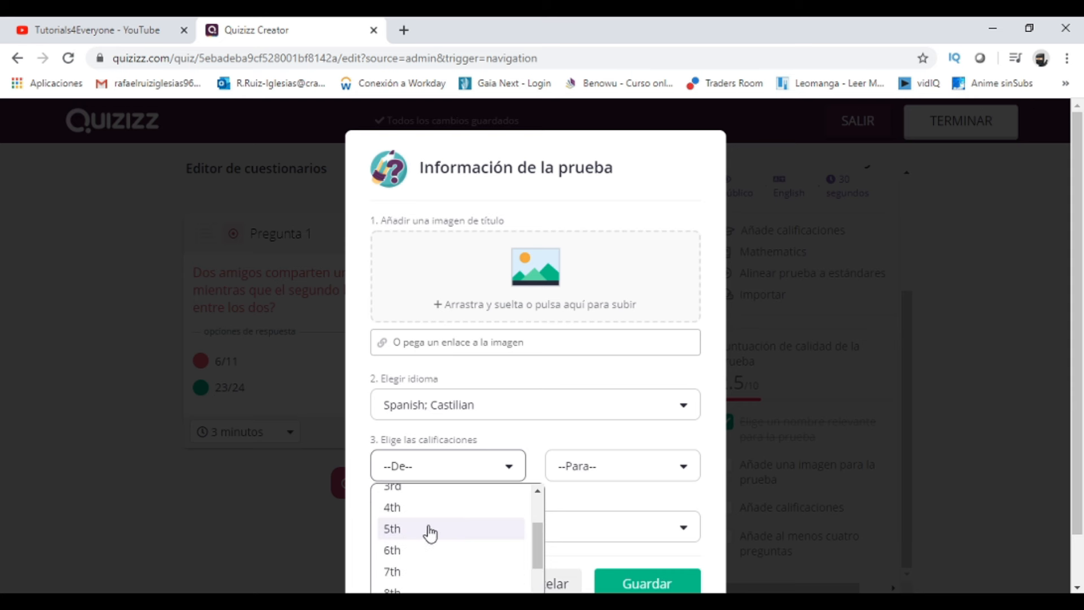
click(428, 529)
click(624, 479)
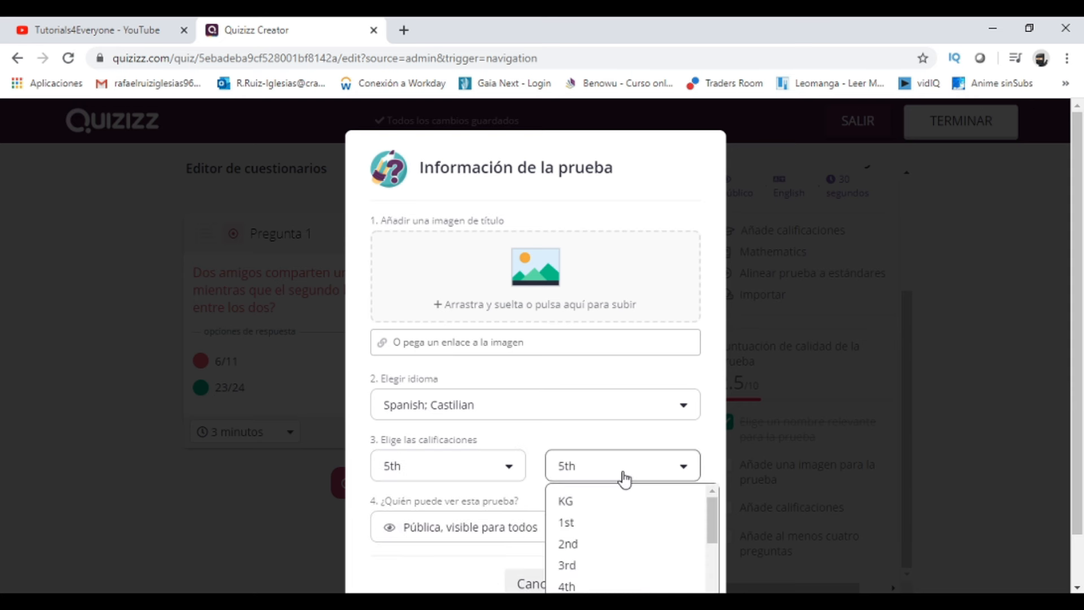
click(652, 449)
scroll(596, 482, down, 1)
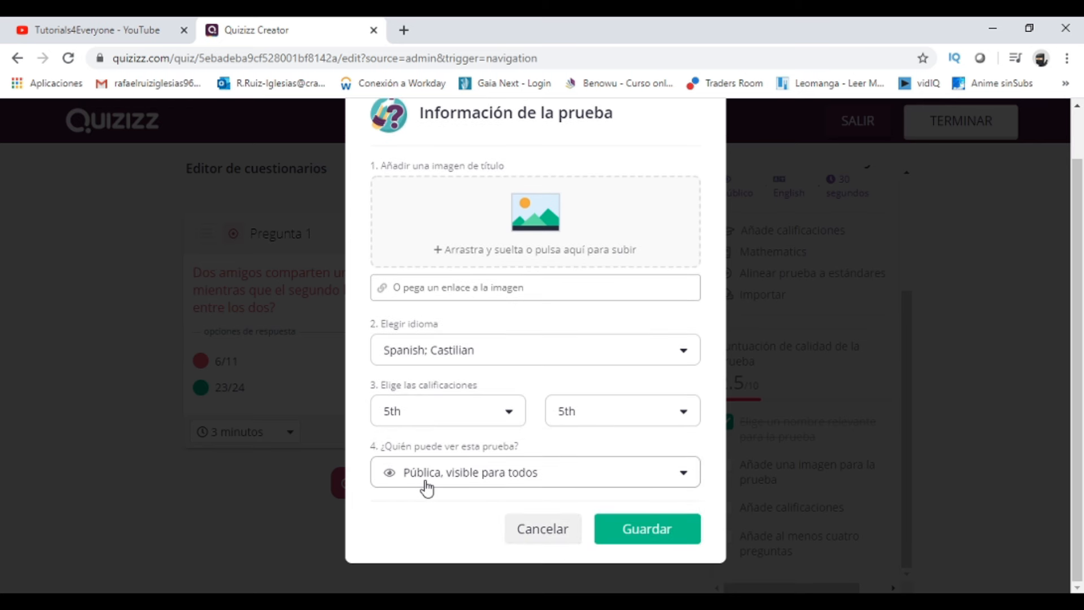
click(664, 533)
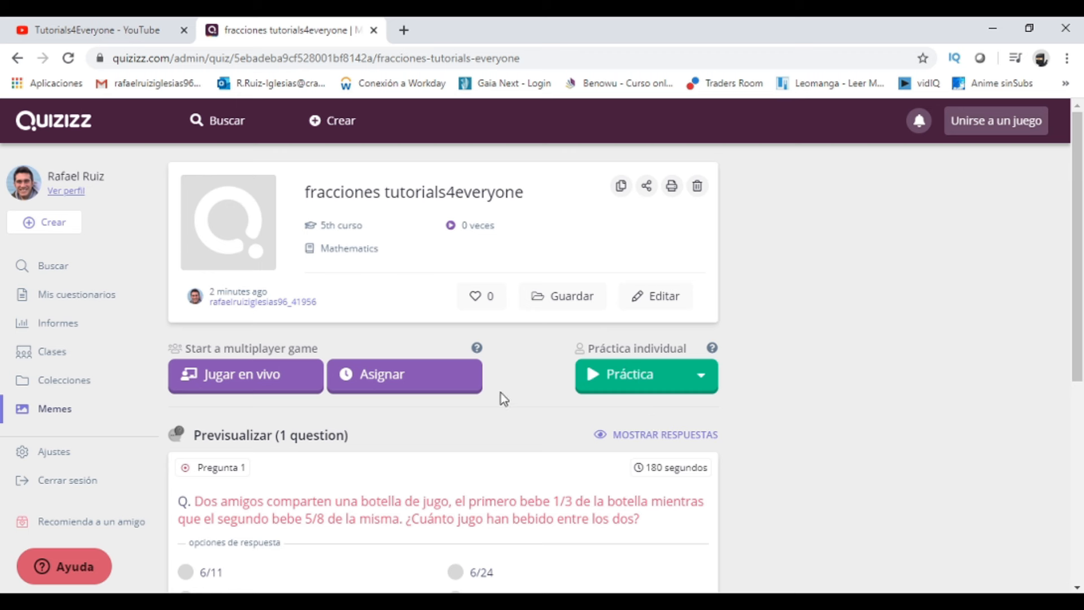
Try a homework assignment deadline of May 14th with the hour set to 12, and return to the quiz page
click(459, 377)
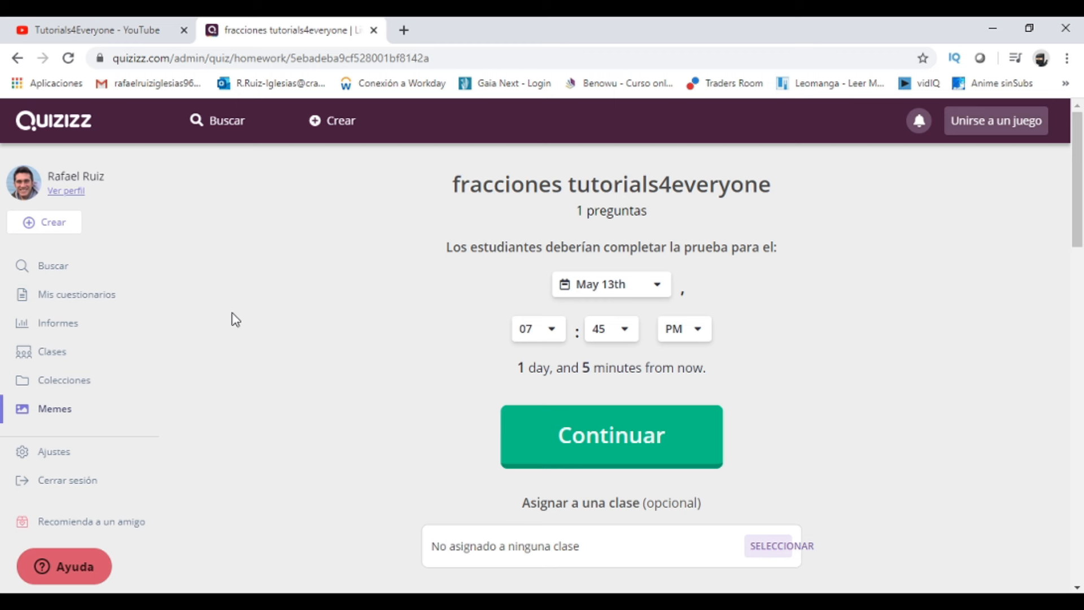
click(598, 299)
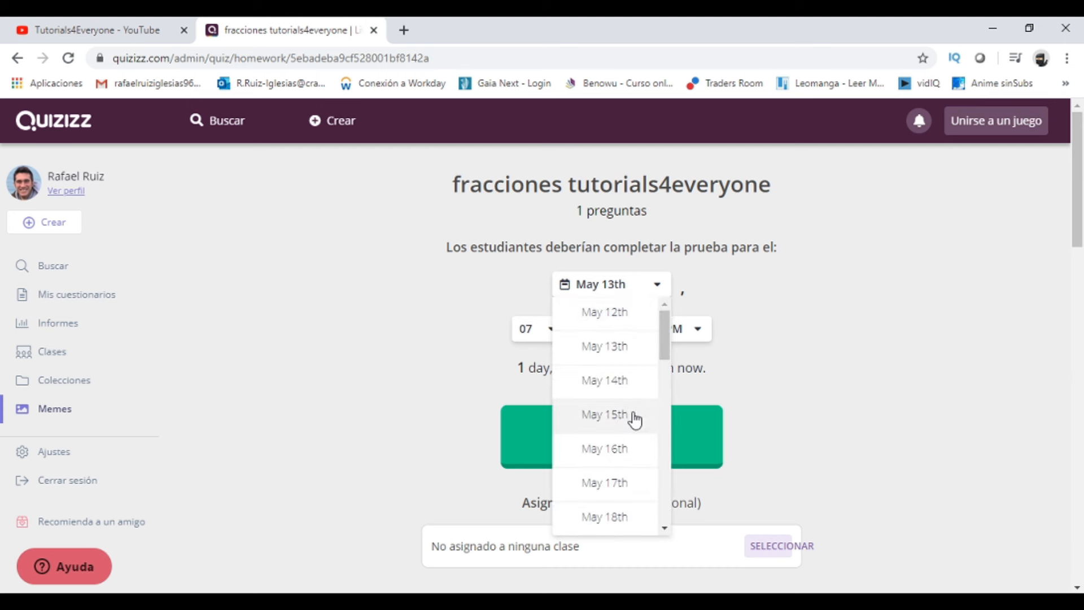
click(624, 387)
click(559, 334)
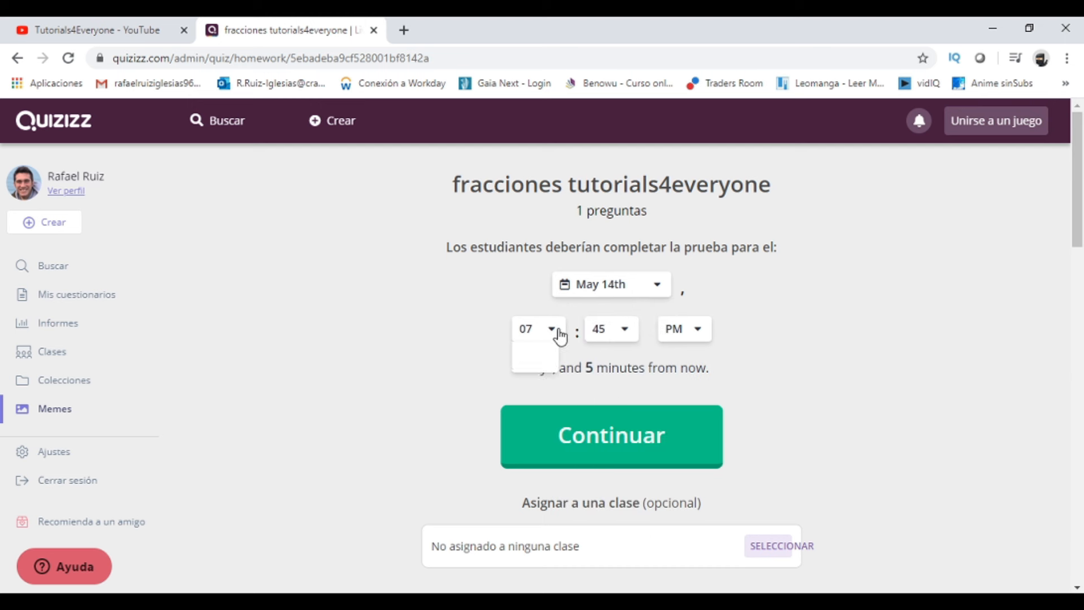
scroll(537, 465, down, 2)
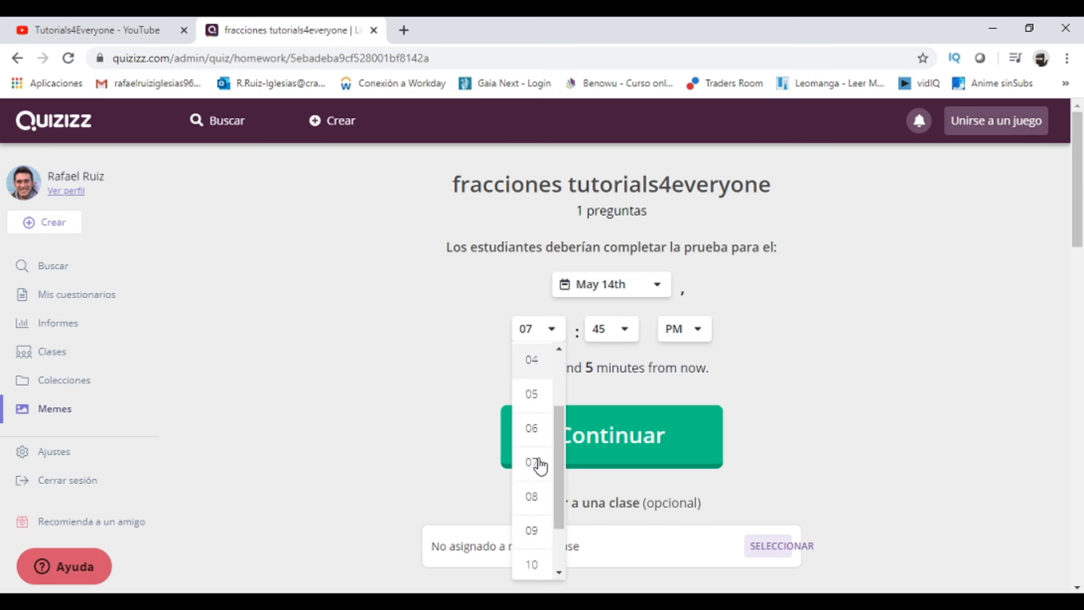
scroll(537, 546, down, 2)
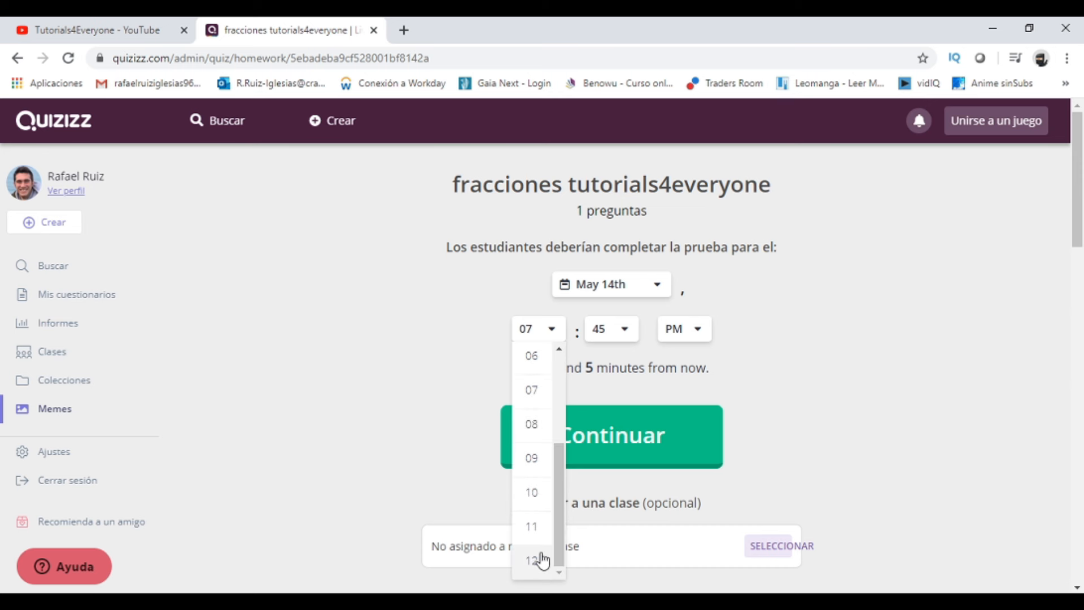
click(539, 556)
scroll(876, 433, down, 1)
scroll(877, 432, down, 3)
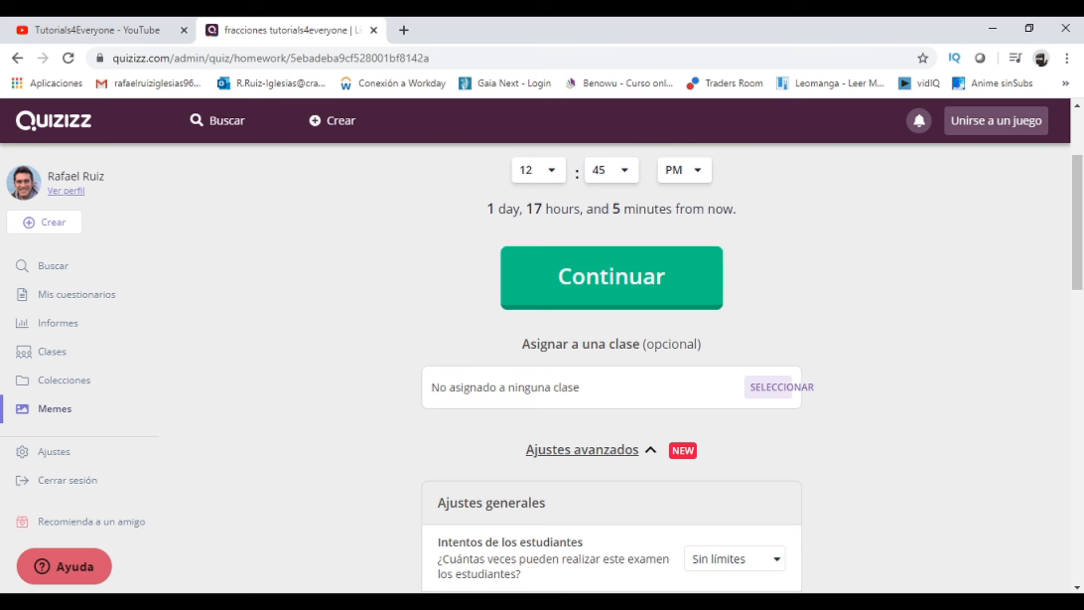
scroll(185, 373, up, 3)
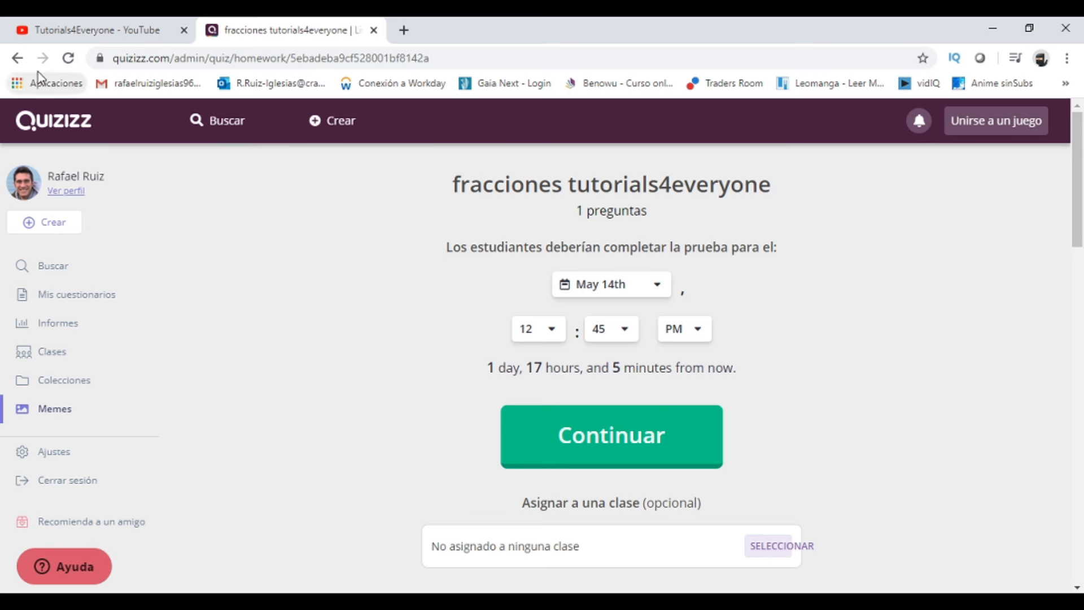
click(19, 60)
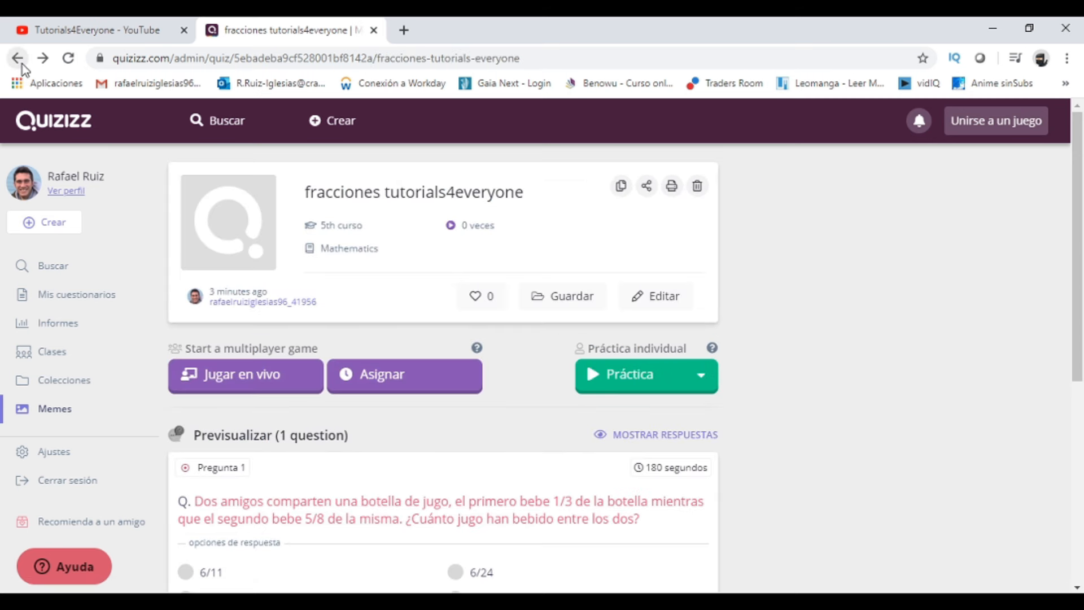
View the sharing options for the quiz's individual practice link and close them
click(690, 384)
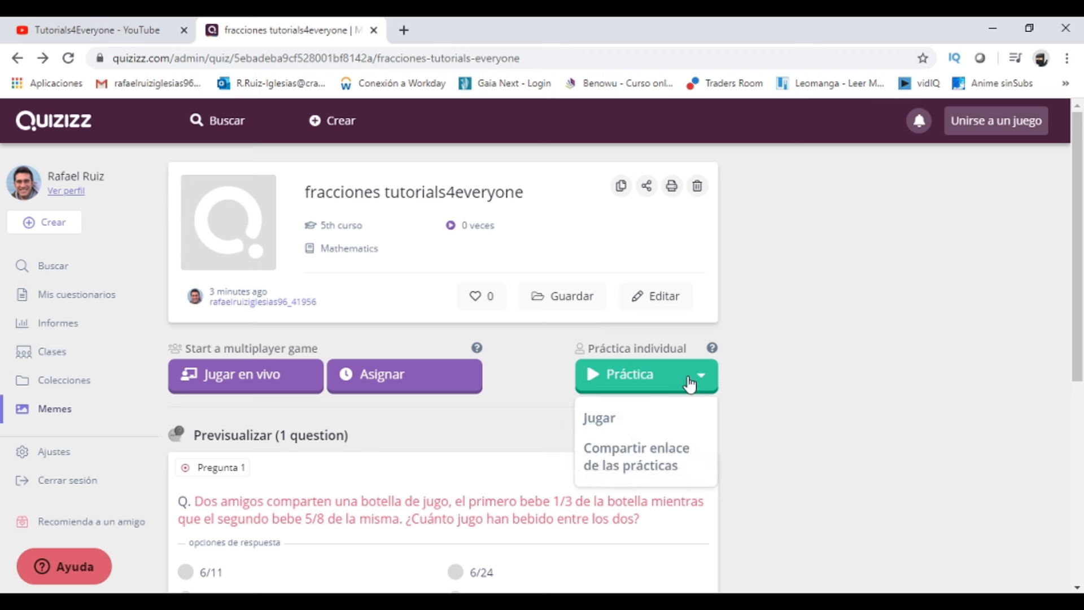
click(654, 462)
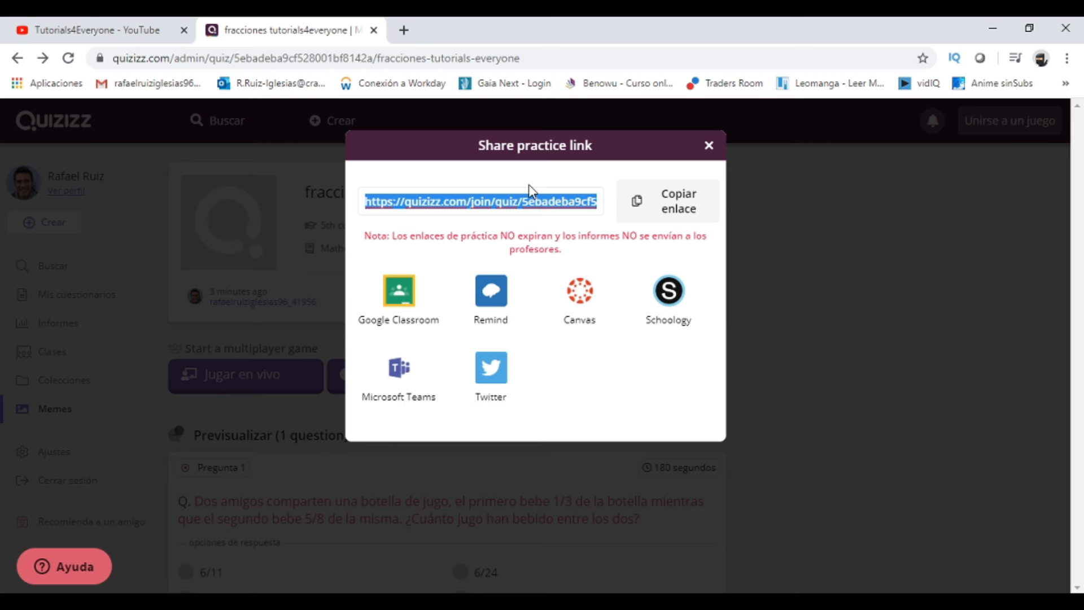
click(709, 146)
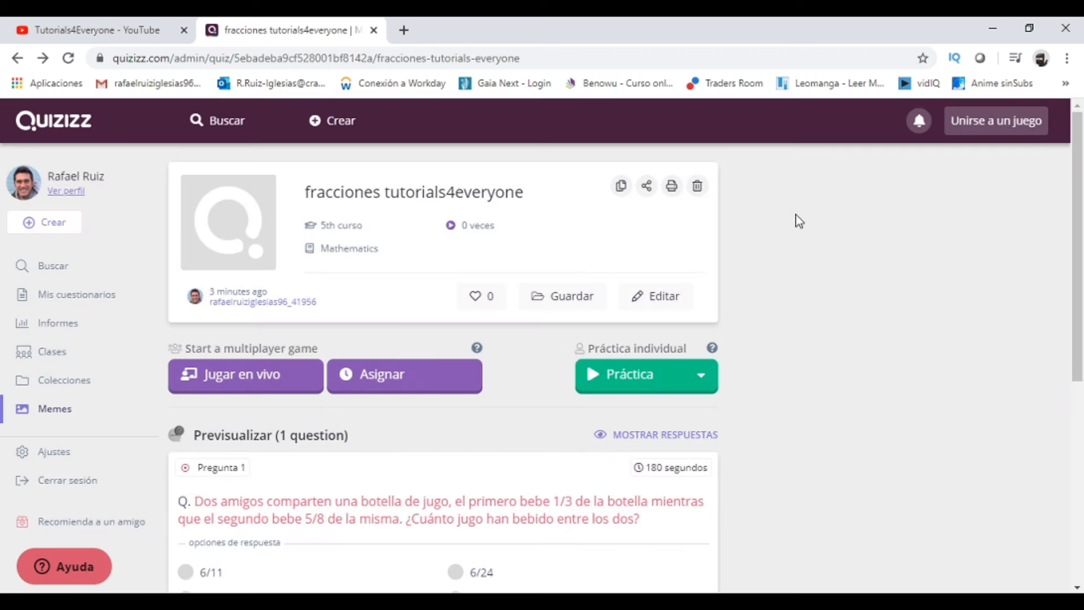